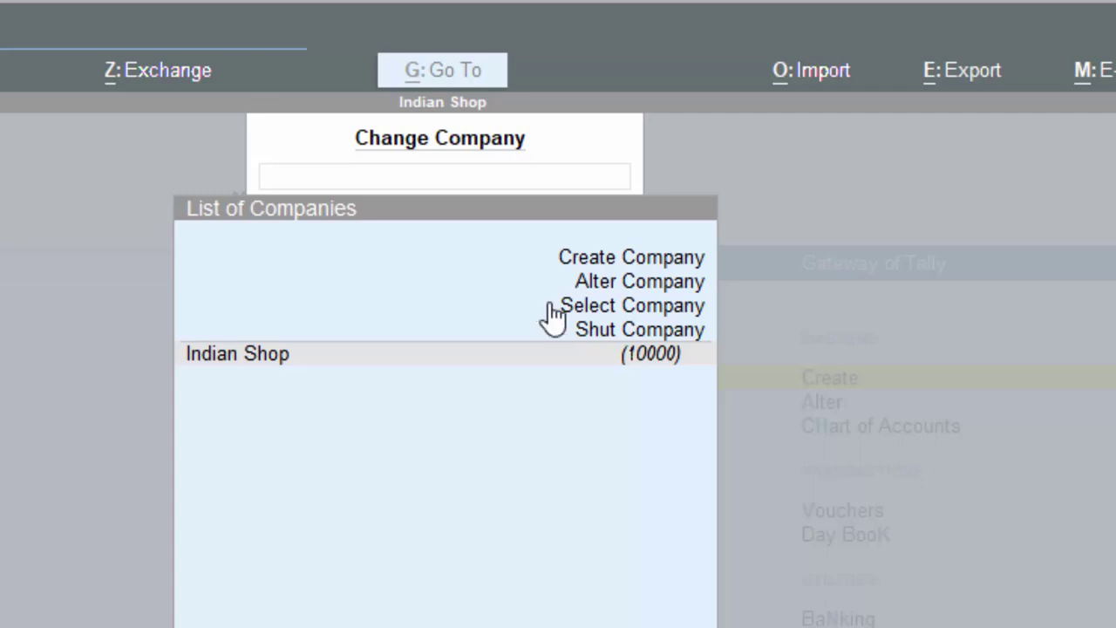
# Open a blank Company Creation form from the Change Company list.
pyautogui.click(363, 495)
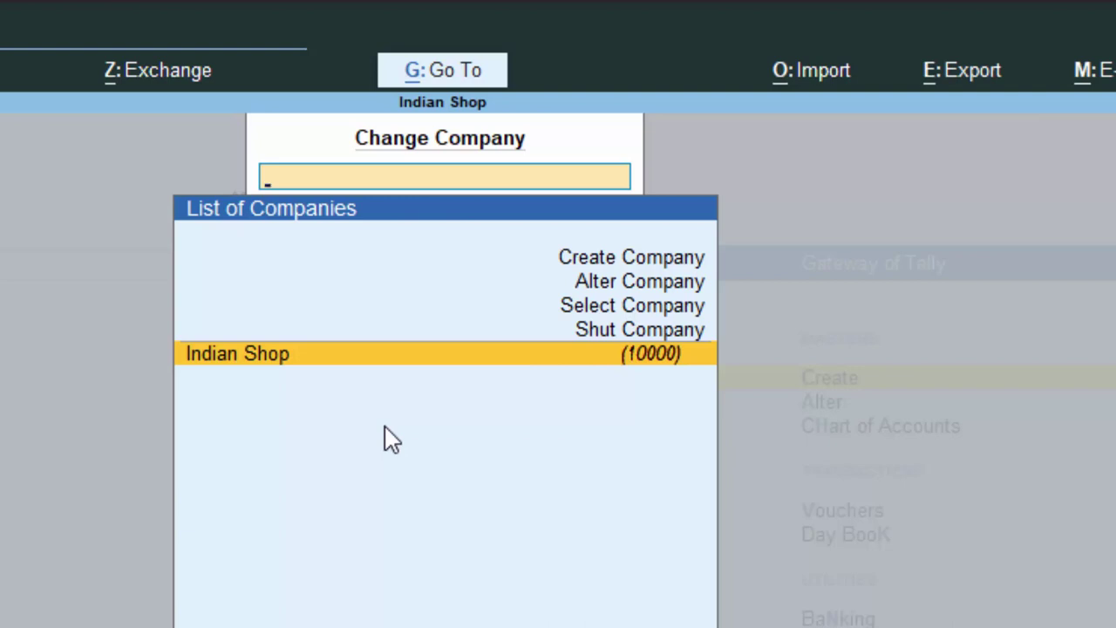
pyautogui.click(626, 264)
pyautogui.click(628, 266)
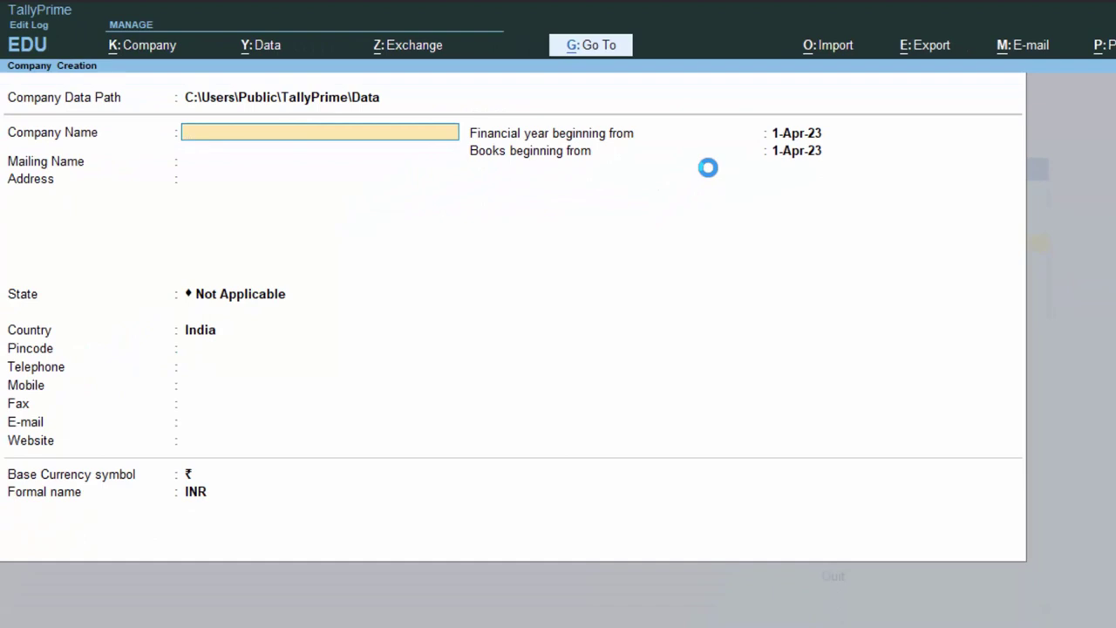
# Enter company name 'My Company 1', address New Colony Deoria, state Uttar Pradesh, pincode 274401.
pyautogui.write('My Coma')
pyautogui.write('ny')
pyautogui.press('BackSpace')
pyautogui.press('BackSpace')
pyautogui.press('BackSpace')
pyautogui.write('pan')
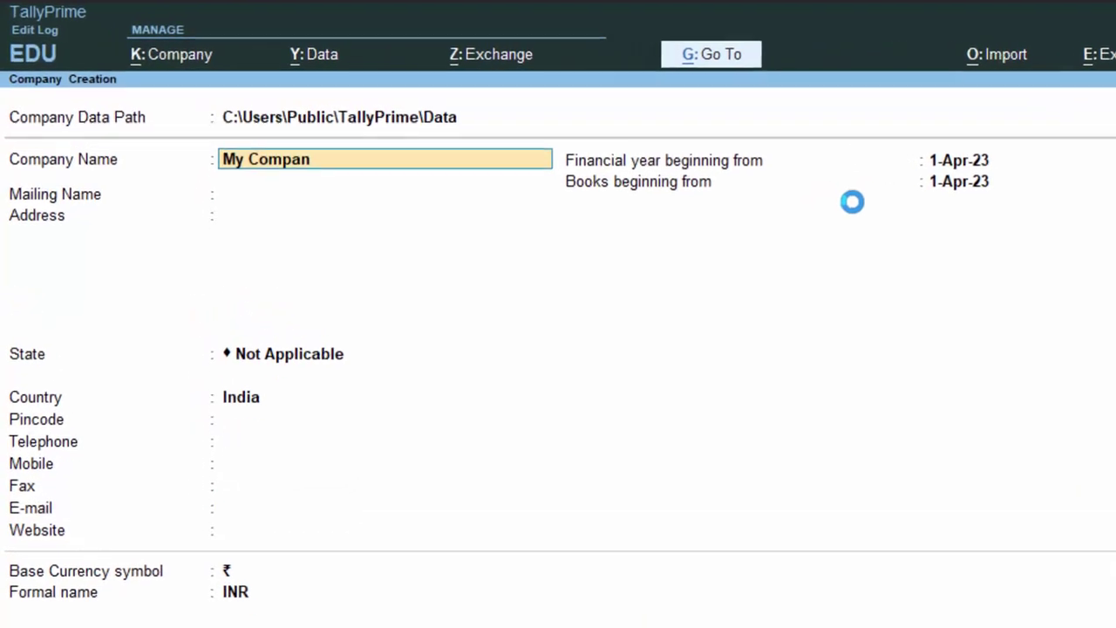
pyautogui.write('y 1')
pyautogui.press('Return')
pyautogui.press('Return')
pyautogui.write('New Colony Deoria')
pyautogui.press('Return')
pyautogui.press('Return')
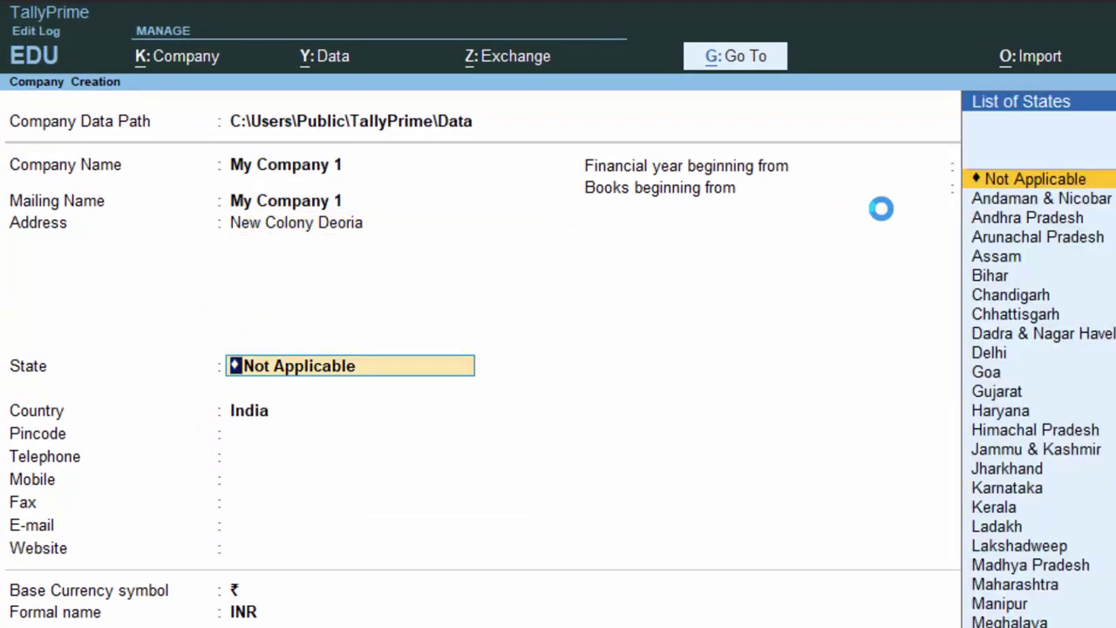
pyautogui.write('U')
pyautogui.press('Down')
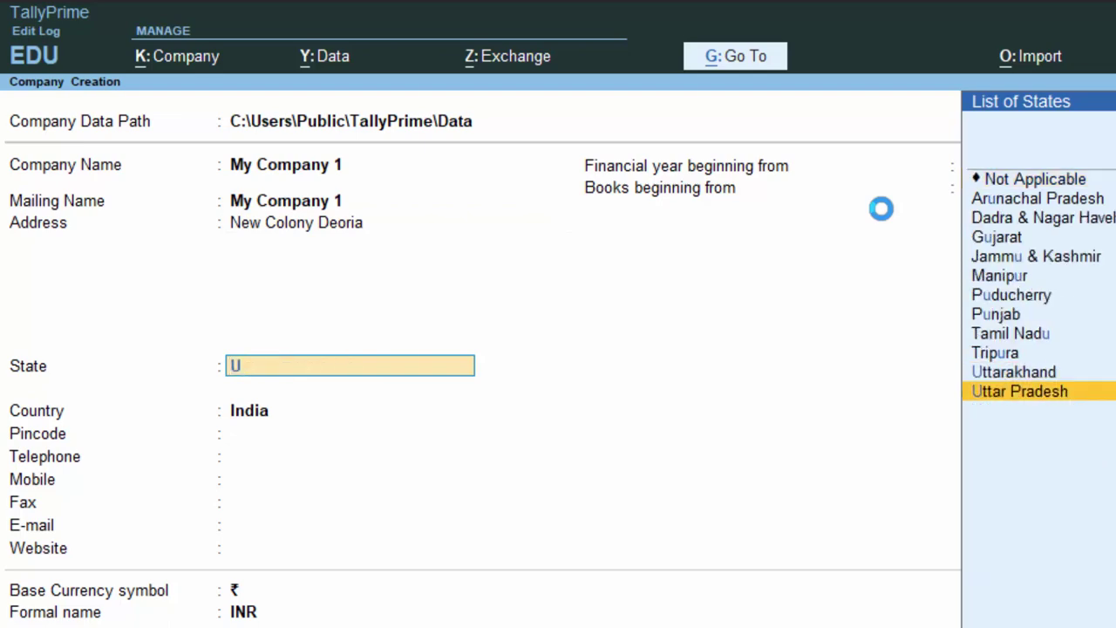
pyautogui.press('Return')
pyautogui.write('2')
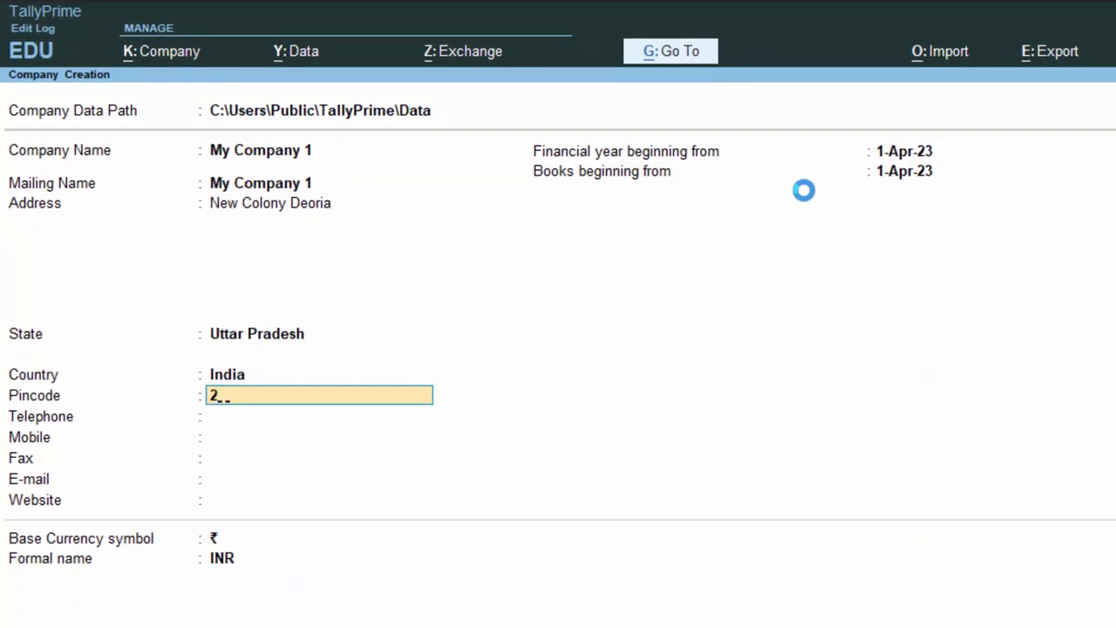
pyautogui.write('74401')
pyautogui.press('Return')
pyautogui.press('Return')
pyautogui.press('Return')
pyautogui.press('Return')
pyautogui.press('Return')
pyautogui.press('Return')
pyautogui.press('Return')
pyautogui.press('Return')
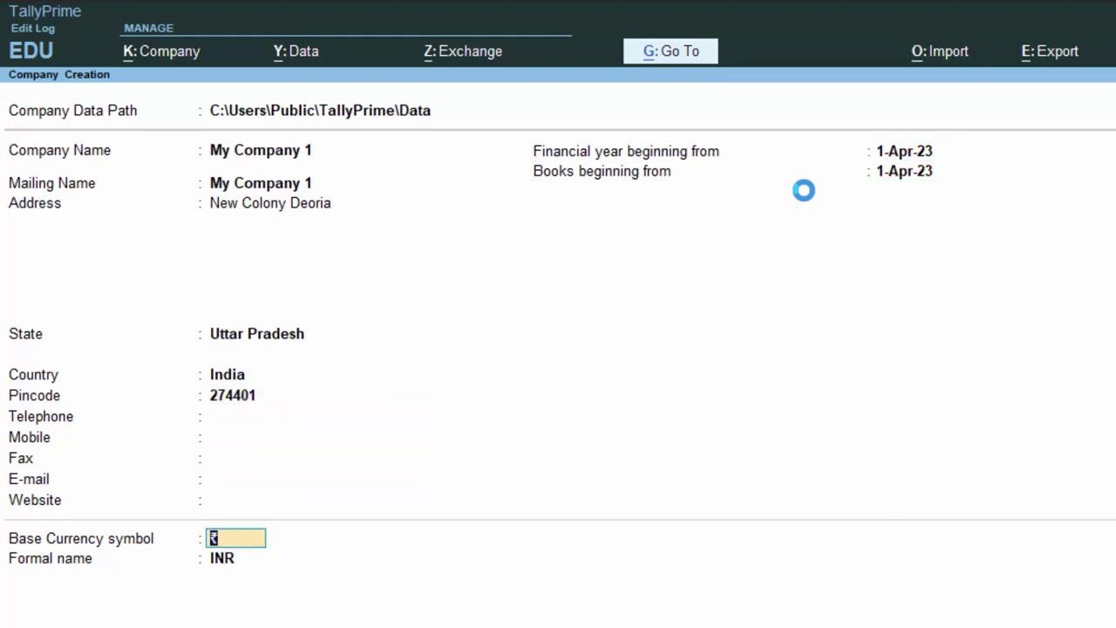
# Set books beginning from 2-Jun-23 and save the new company.
pyautogui.press('BackSpace')
pyautogui.write('2-')
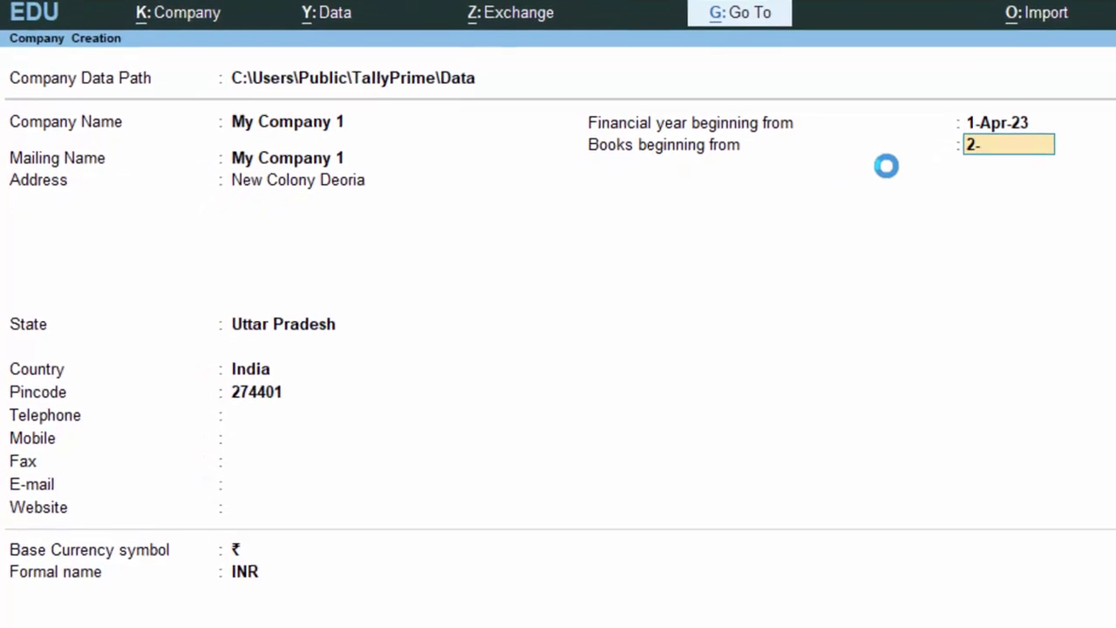
pyautogui.write('6')
pyautogui.write('23')
pyautogui.press('Return')
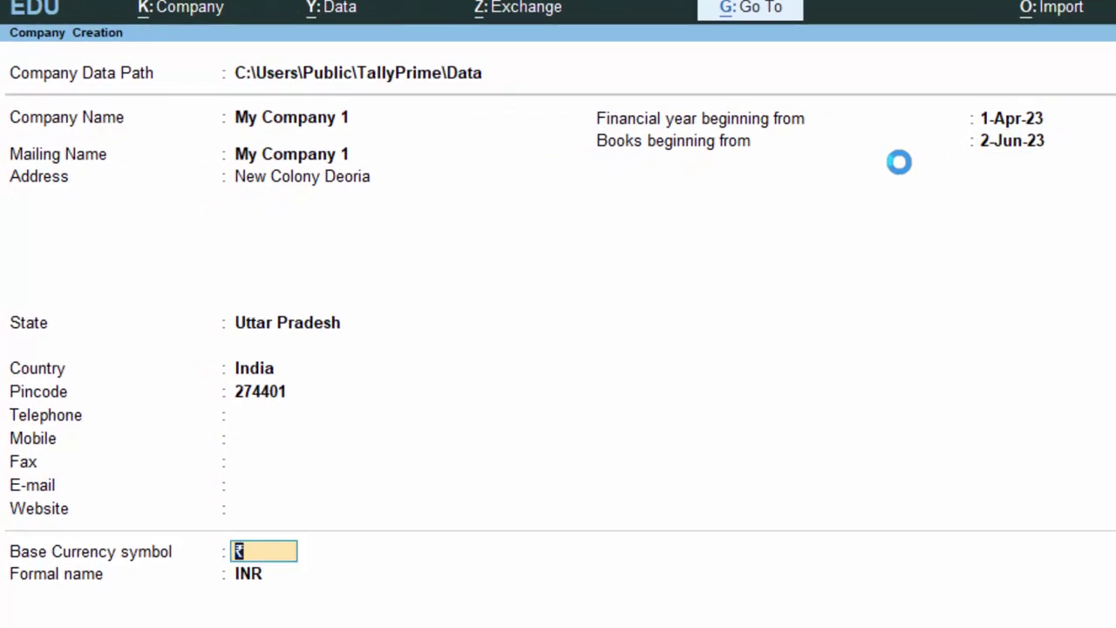
pyautogui.press('Return')
pyautogui.press('Return')
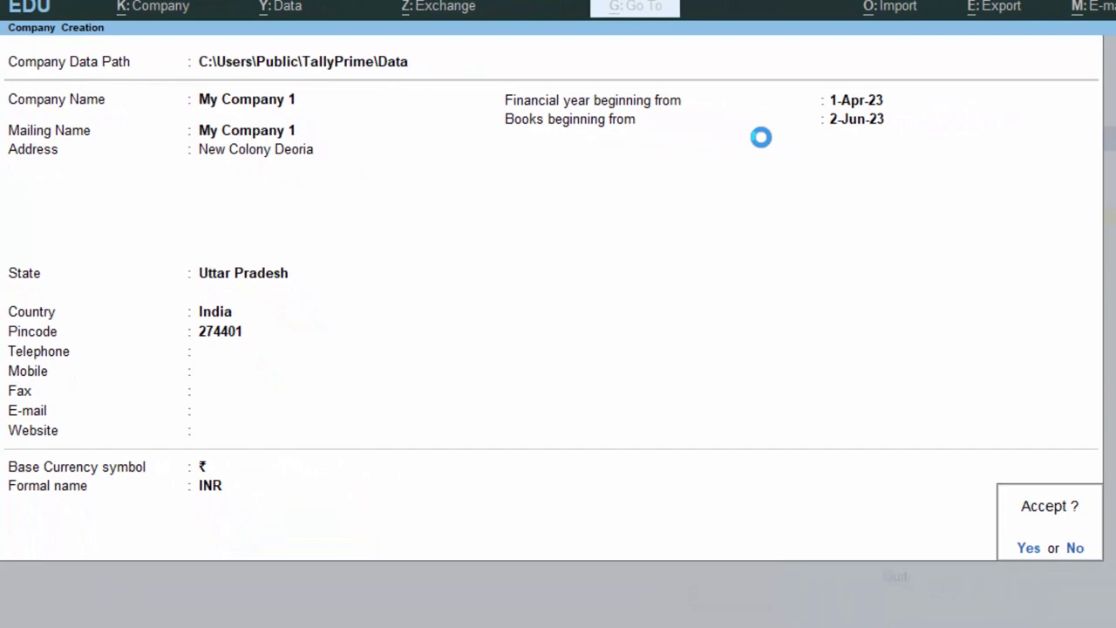
pyautogui.press('Return')
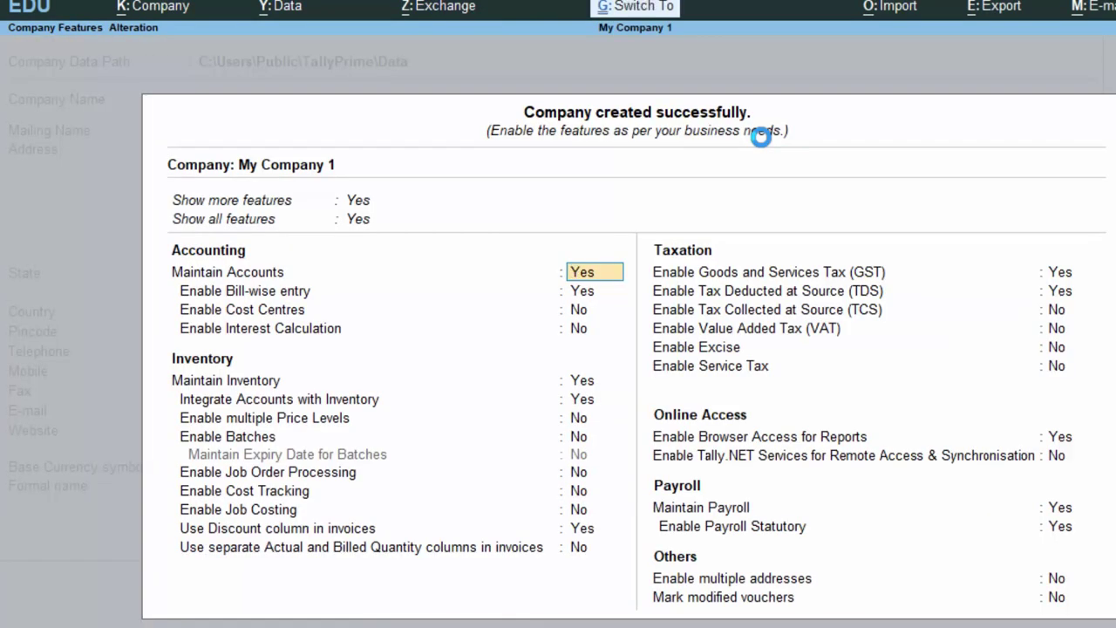
# Close the features screen and start a Purchase voucher from Vouchers in Gateway of Tally.
pyautogui.hotkey('ctrl', 'a')
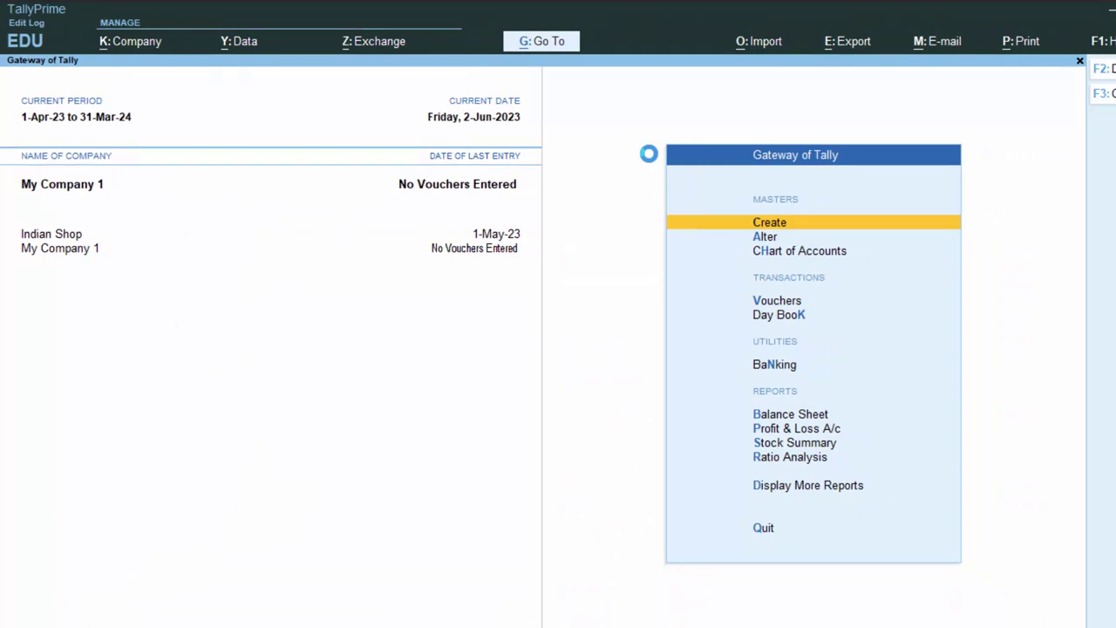
pyautogui.click(788, 302)
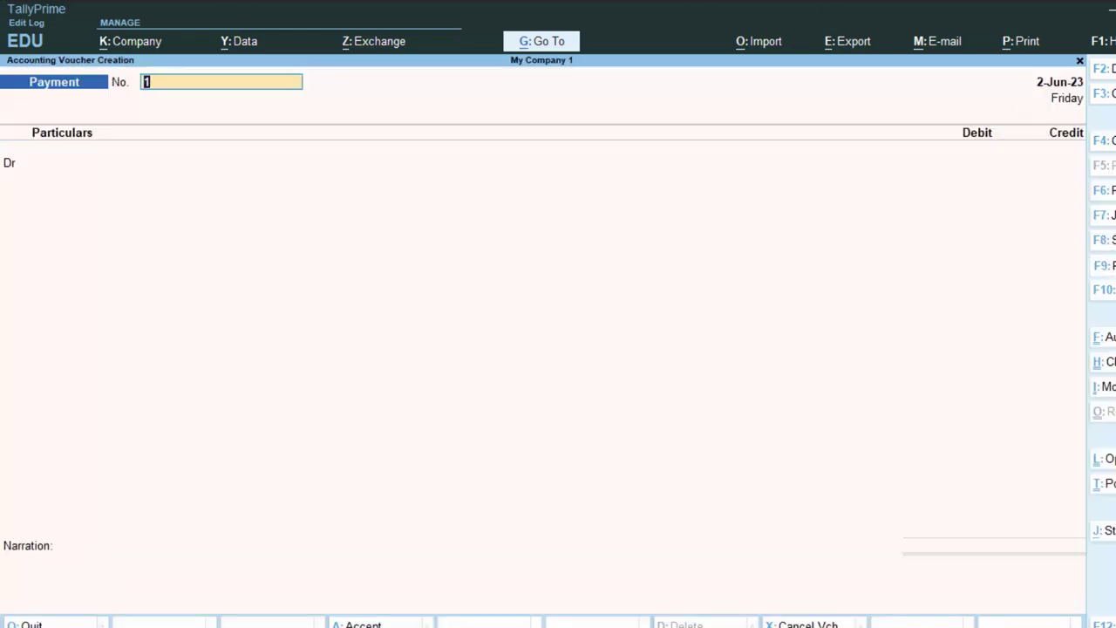
pyautogui.click(1104, 265)
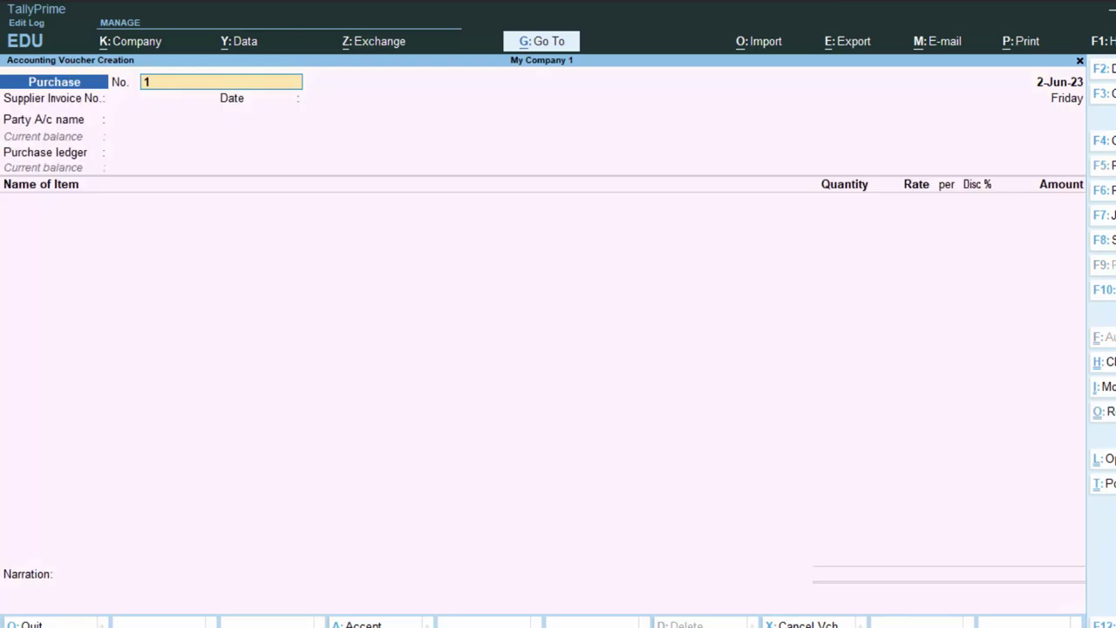
pyautogui.click(1057, 103)
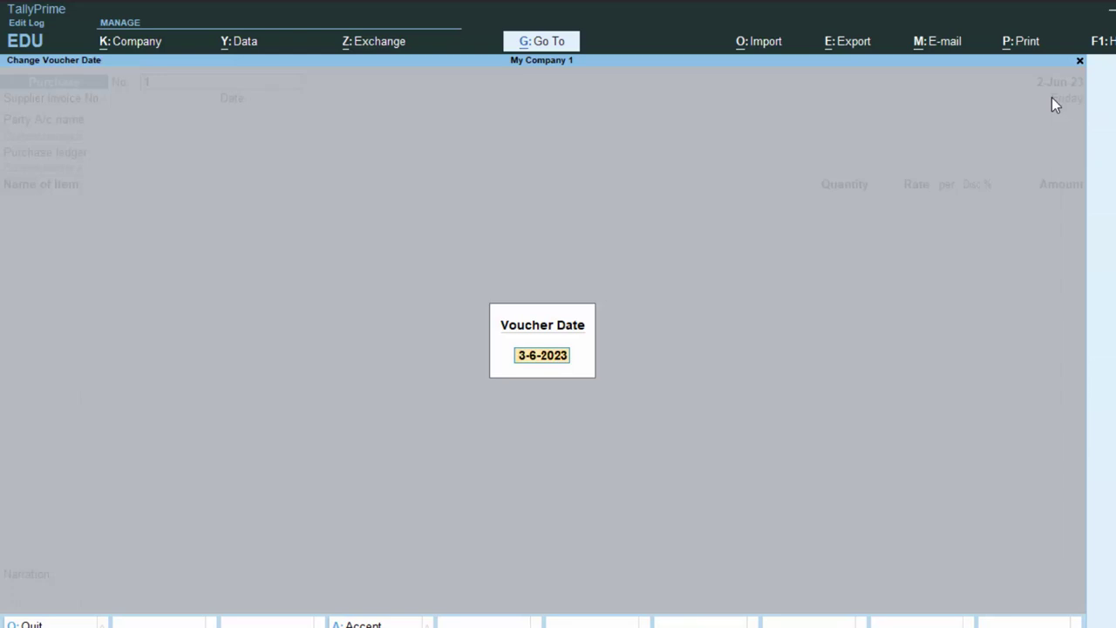
pyautogui.write('1')
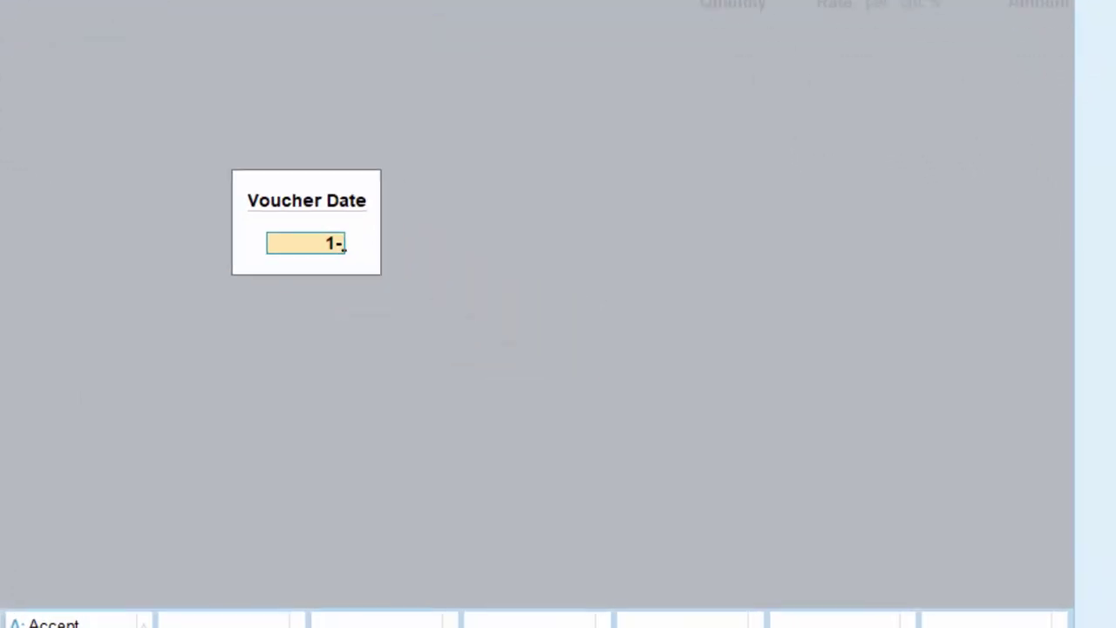
pyautogui.write('-4-')
pyautogui.write('2023')
pyautogui.press('Return')
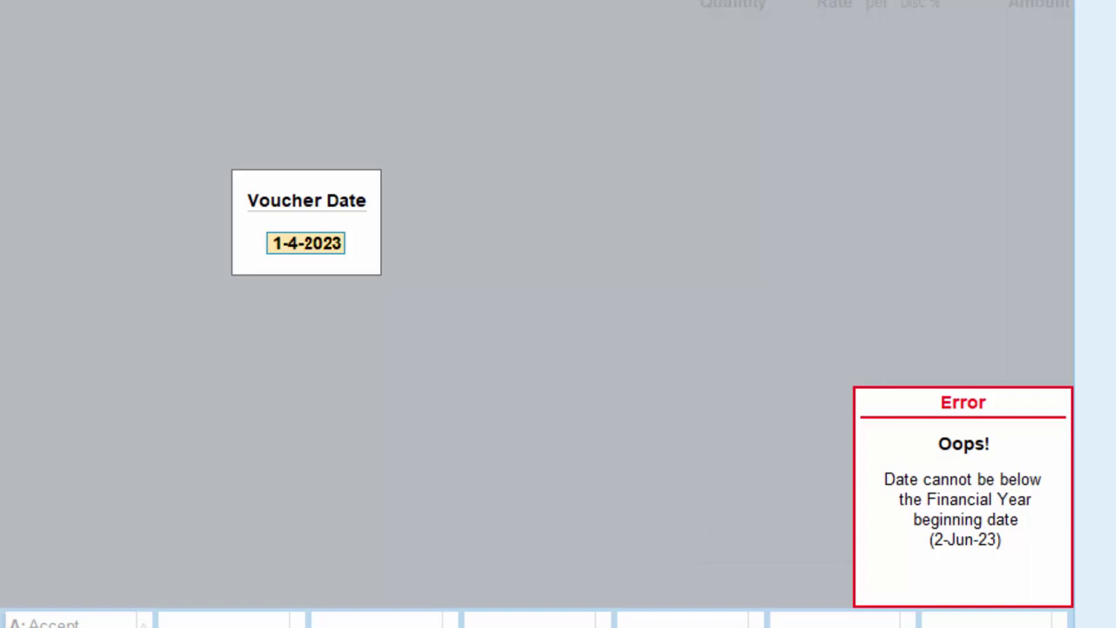
pyautogui.press('Return')
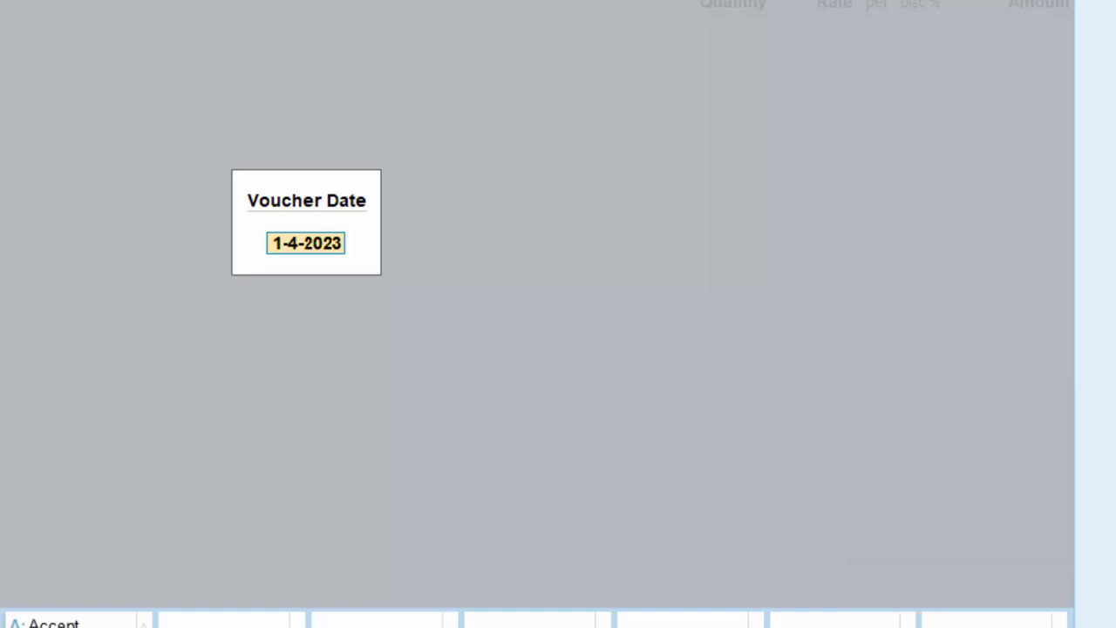
pyautogui.press('BackSpace')
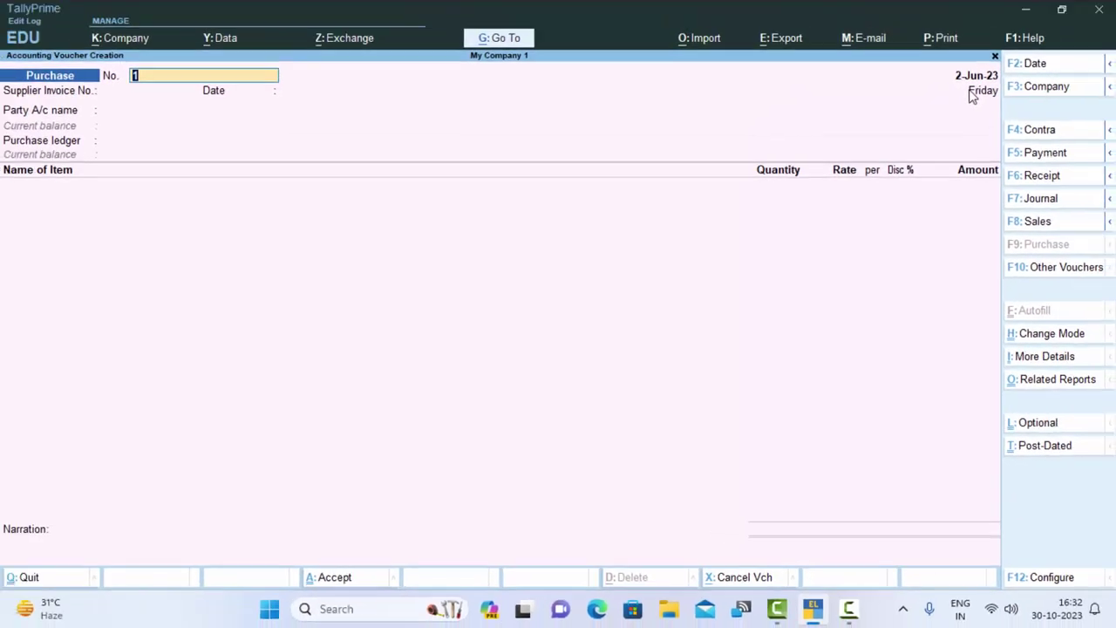
pyautogui.hotkey('alt', 'F2')
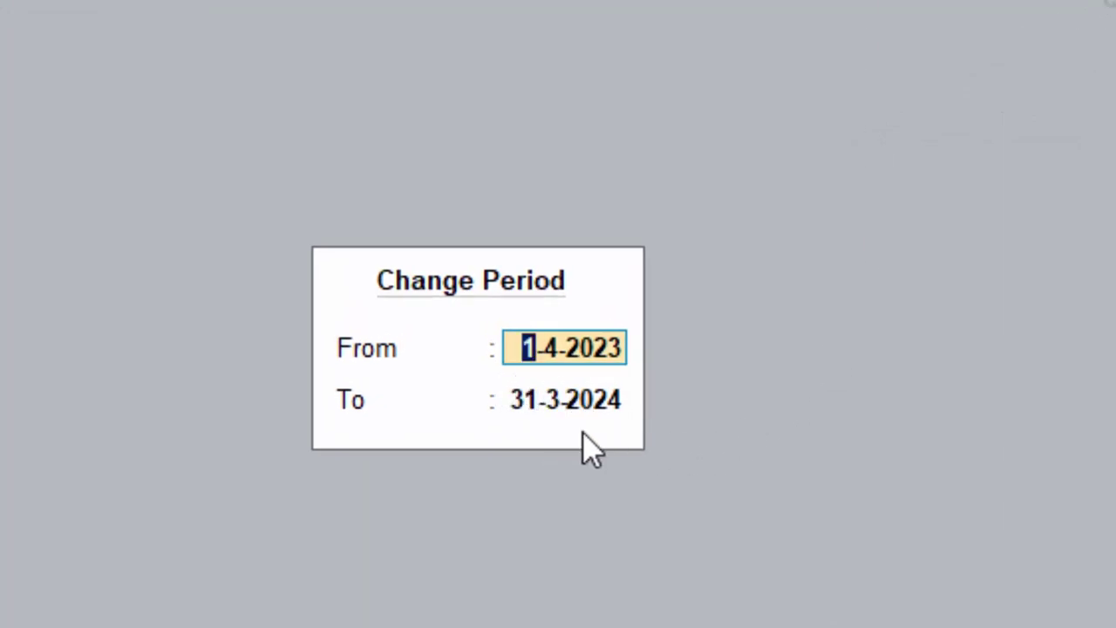
pyautogui.press('Return')
pyautogui.press('Return')
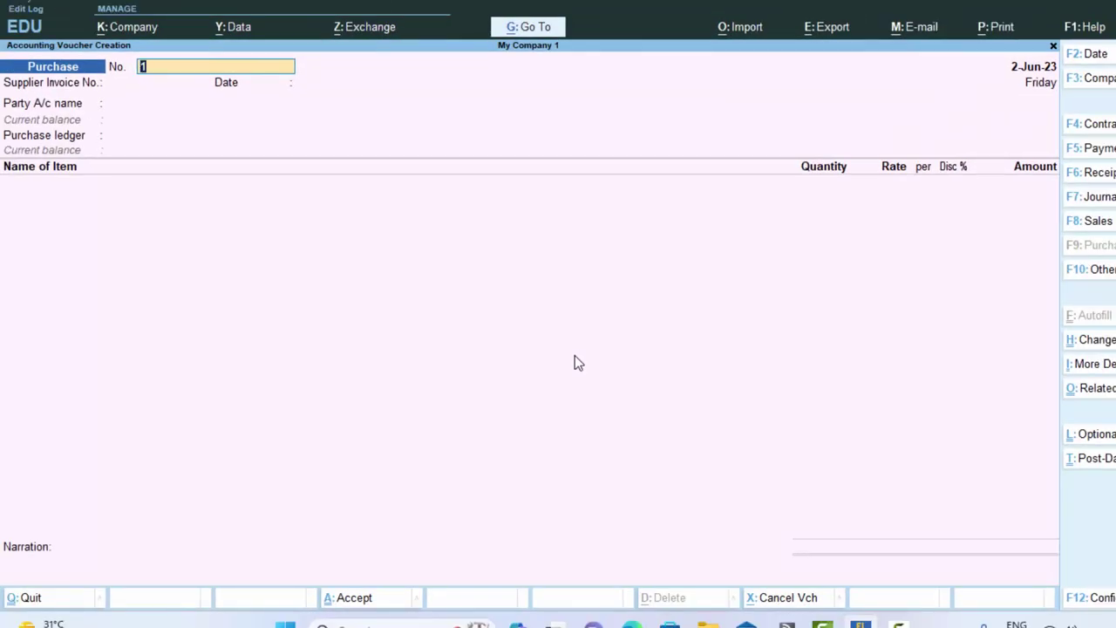
pyautogui.press('F2')
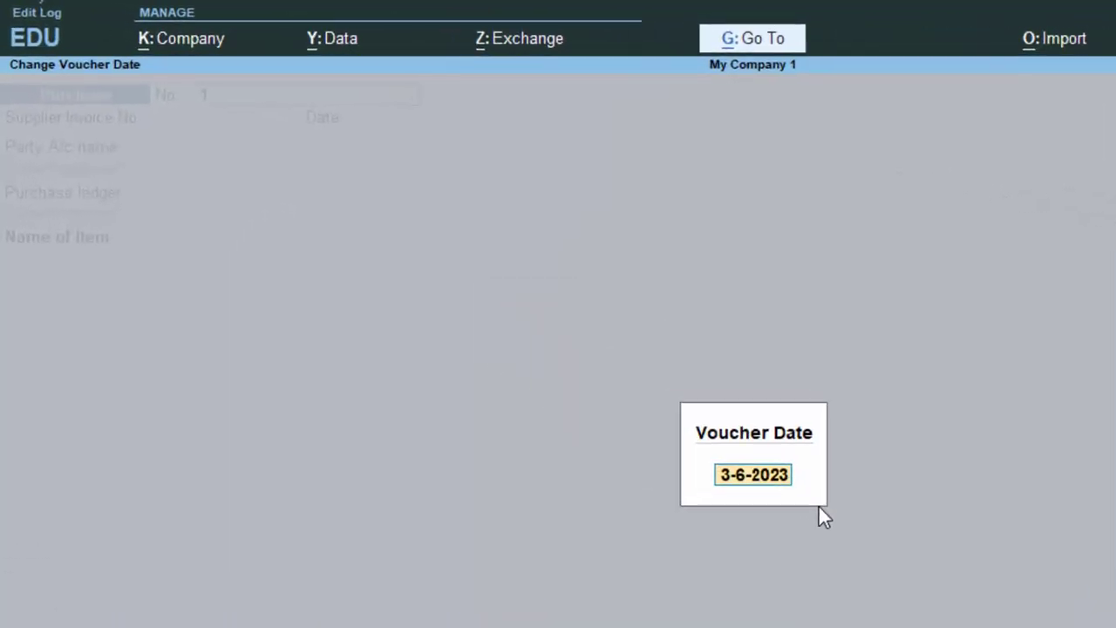
pyautogui.write('1')
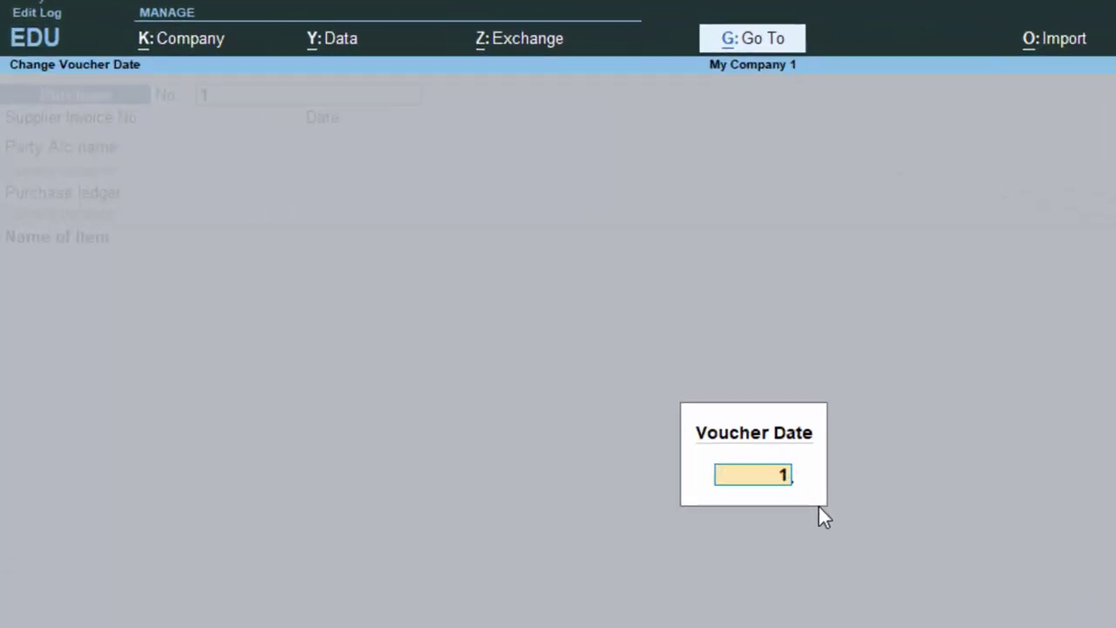
pyautogui.write('-5')
pyautogui.write('-')
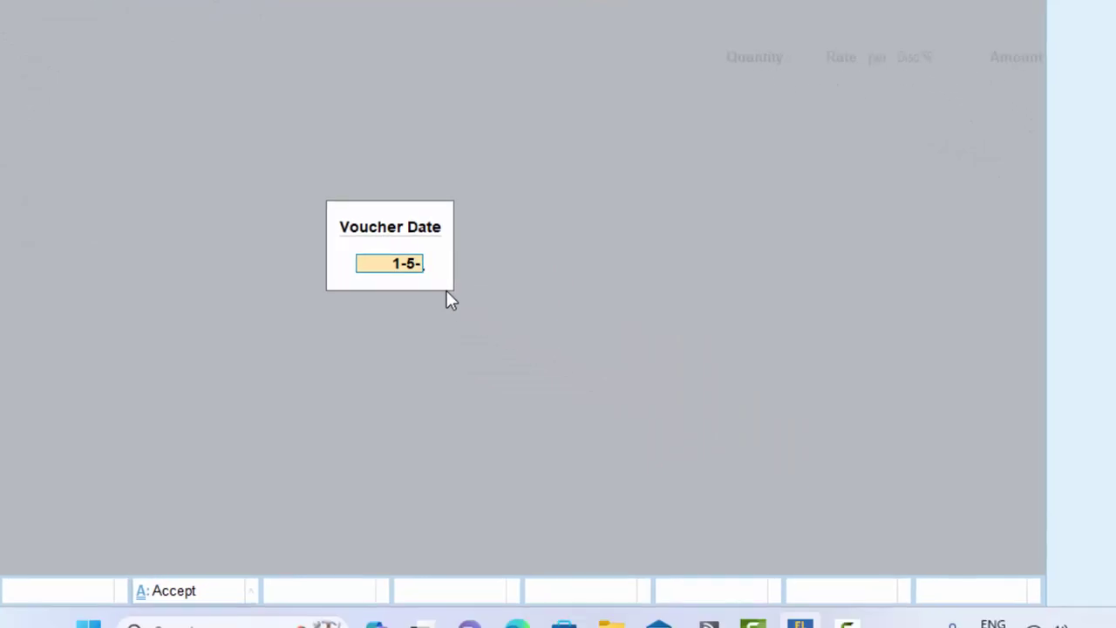
pyautogui.write('23')
pyautogui.press('Return')
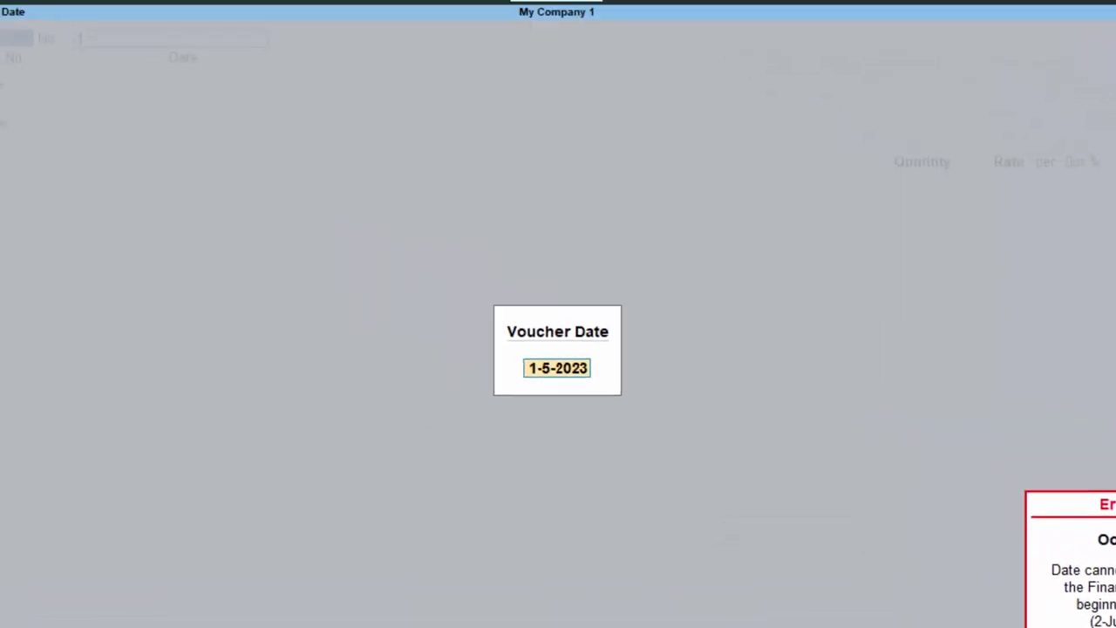
pyautogui.write('2-')
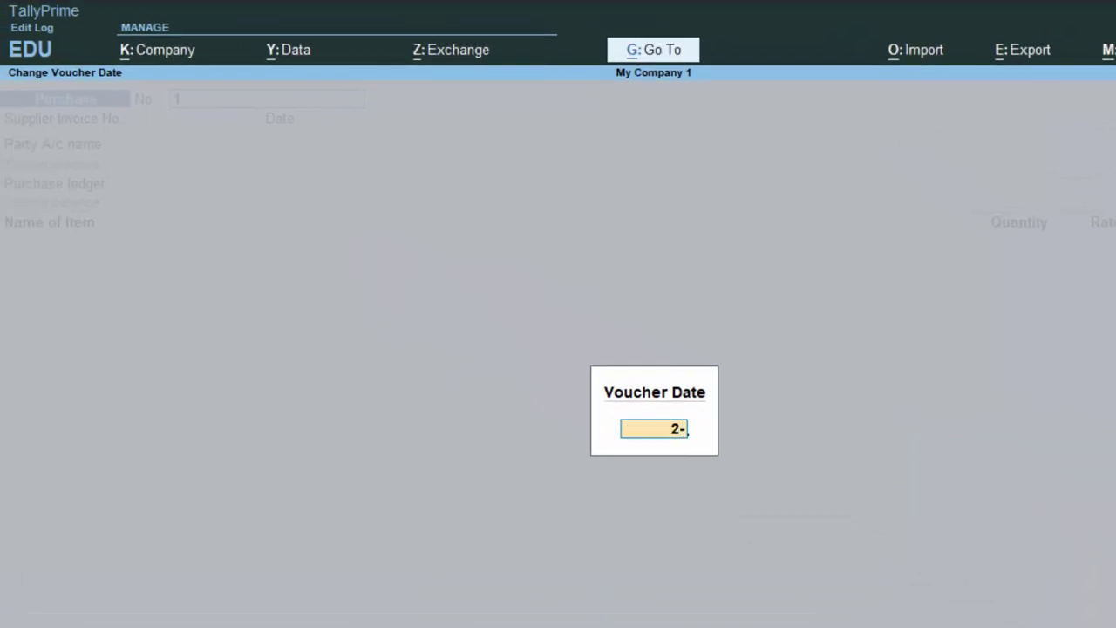
pyautogui.write('6-')
pyautogui.write('23')
pyautogui.press('Return')
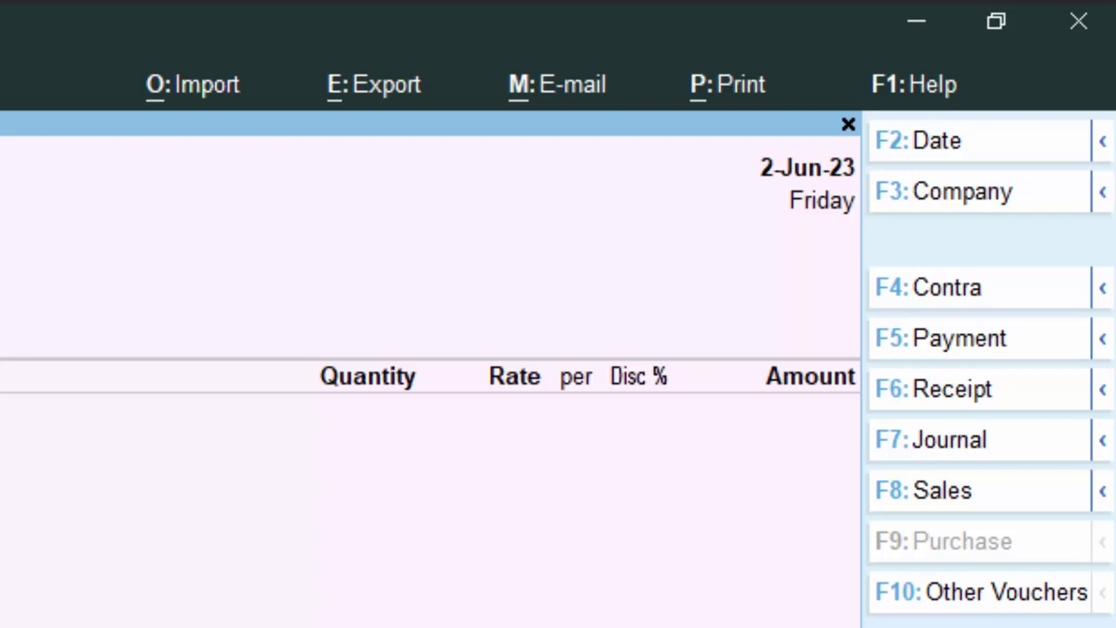
# Open My Company 1 for alteration from the list of companies.
pyautogui.press('Escape')
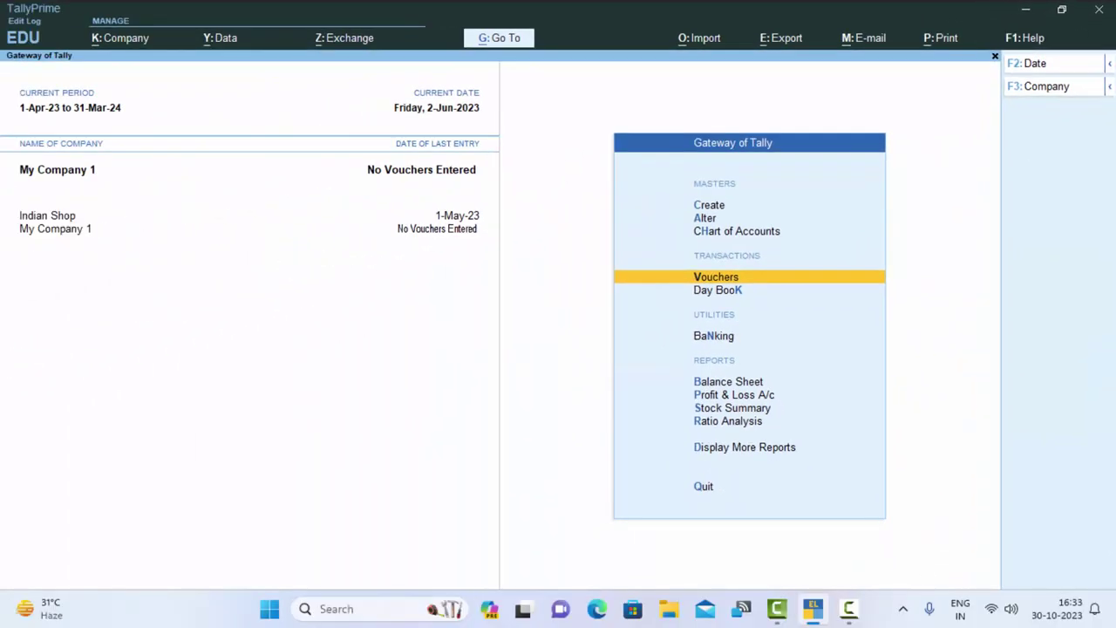
pyautogui.click(1032, 88)
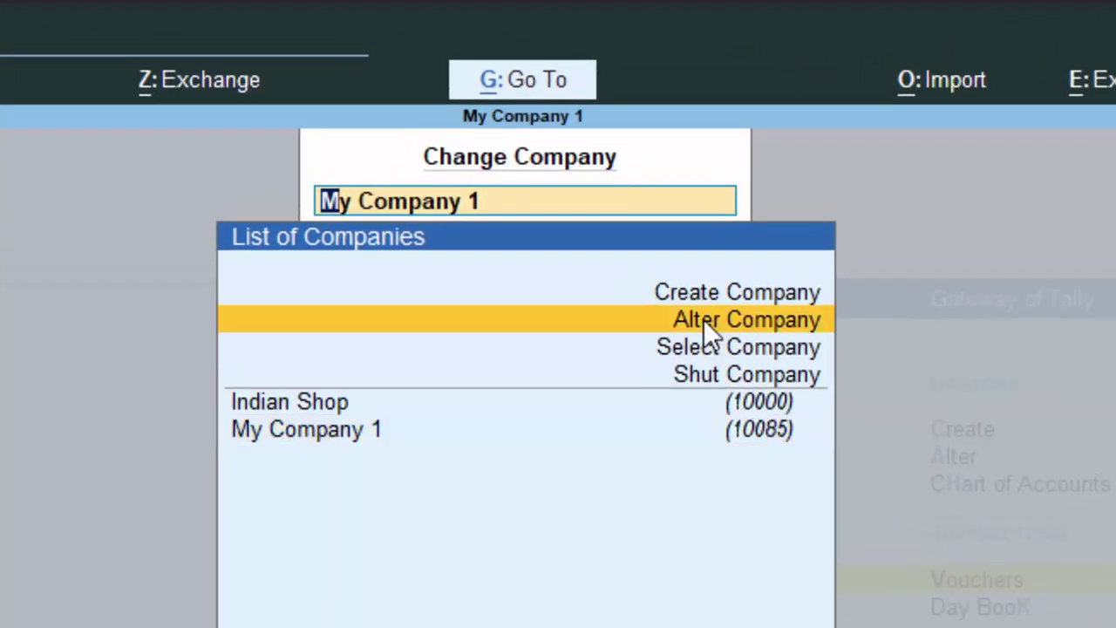
pyautogui.click(704, 319)
pyautogui.click(748, 281)
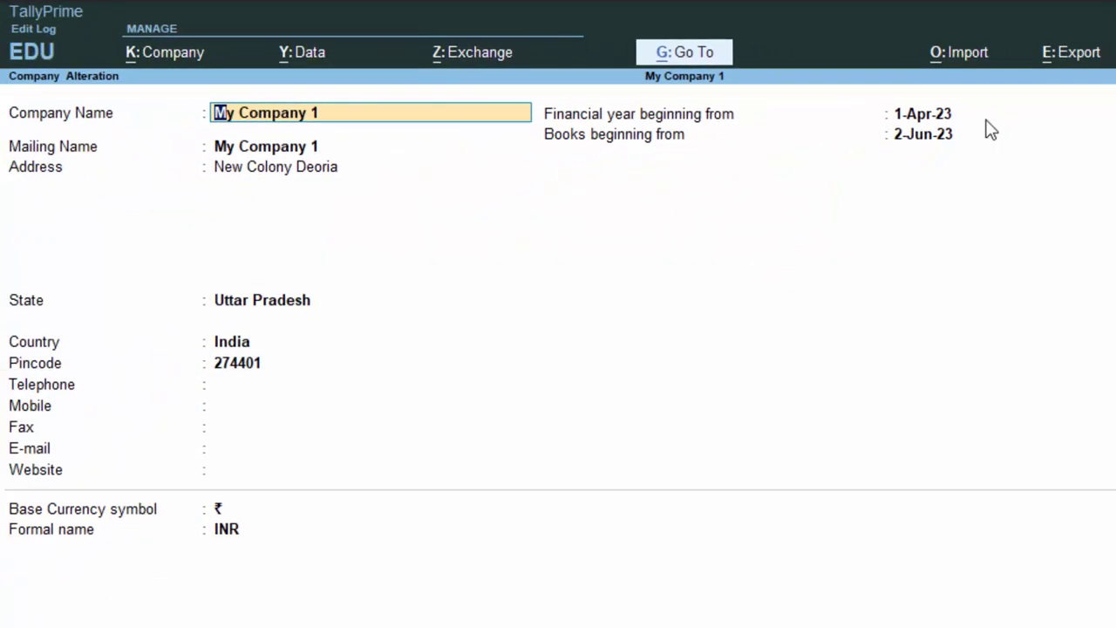
# Change books beginning to 1-Apr-23, accept both data-loss warnings, and save the alteration.
pyautogui.click(910, 140)
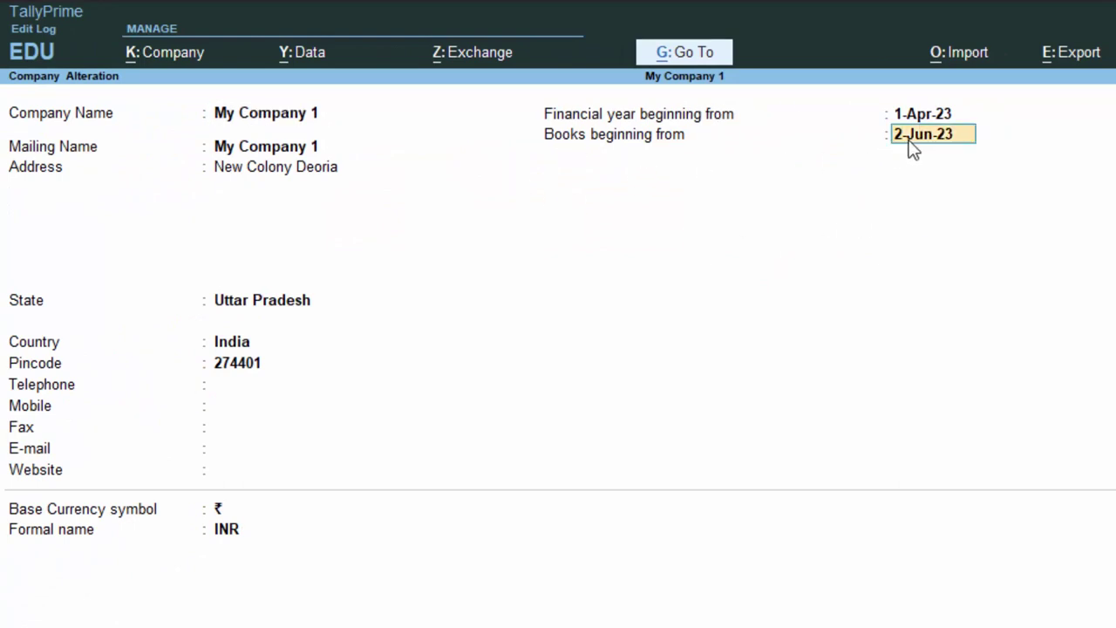
pyautogui.write('1')
pyautogui.write('-4-')
pyautogui.write('23')
pyautogui.press('Return')
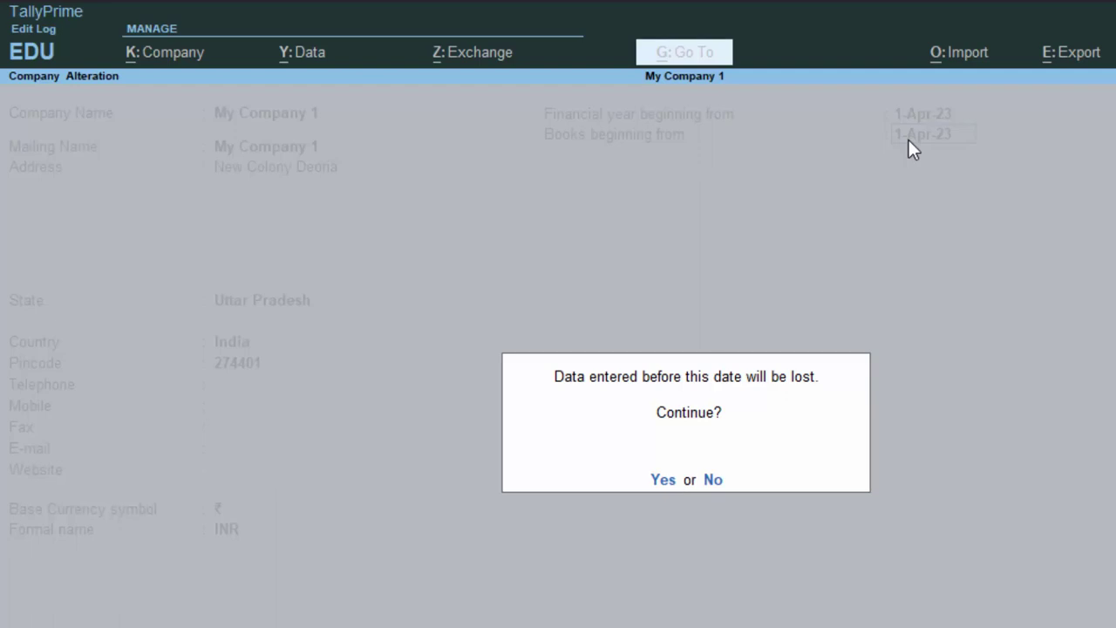
pyautogui.press('Return')
pyautogui.press('Return')
pyautogui.press('Return')
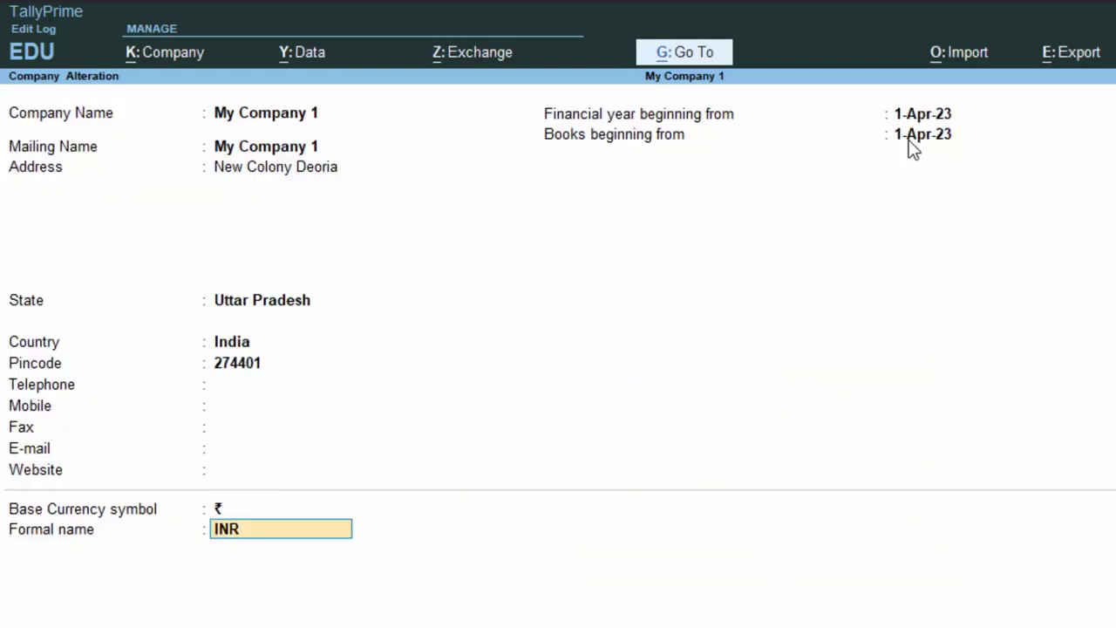
pyautogui.press('Return')
pyautogui.press('Return')
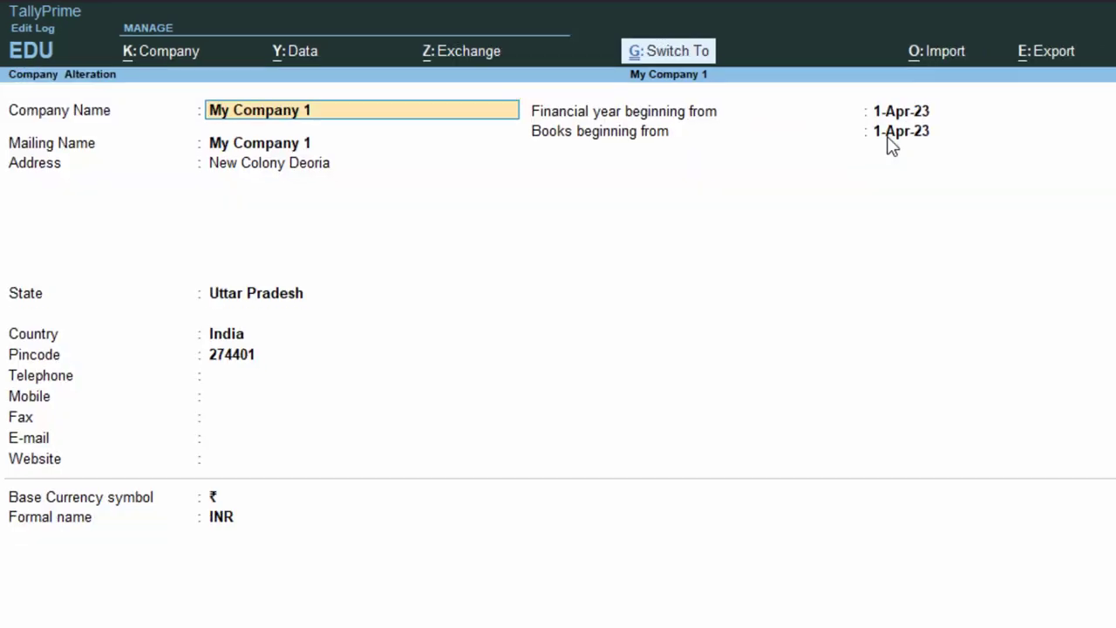
pyautogui.press('Escape')
pyautogui.press('BackSpace')
pyautogui.press('BackSpace')
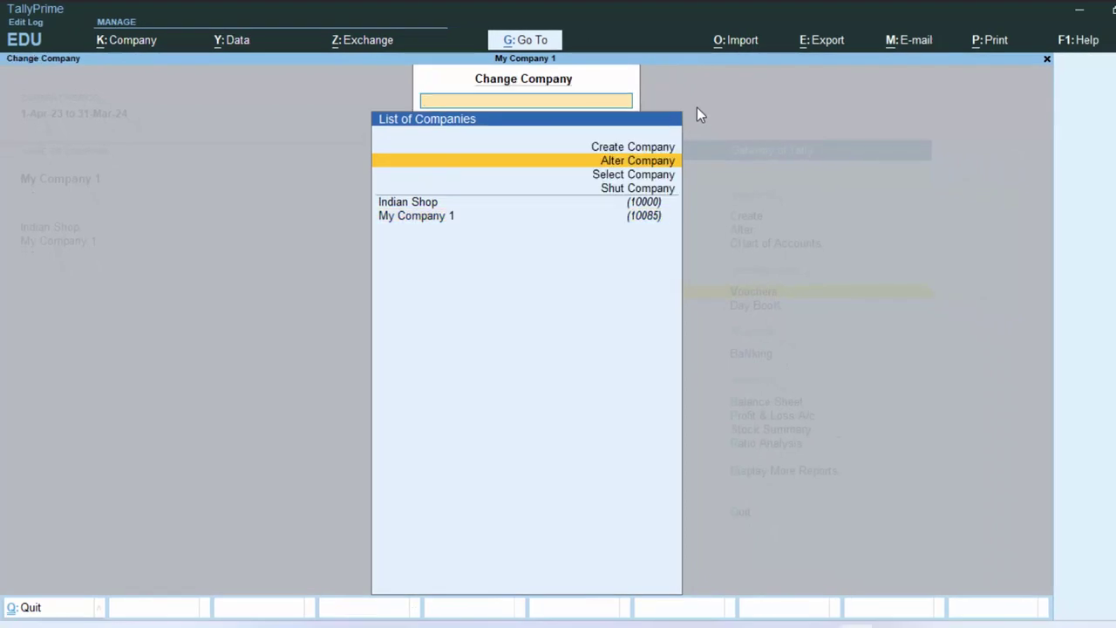
# Start a new Purchase voucher, abandoning an accidentally opened Payment voucher.
pyautogui.press('Escape')
pyautogui.press('F9')
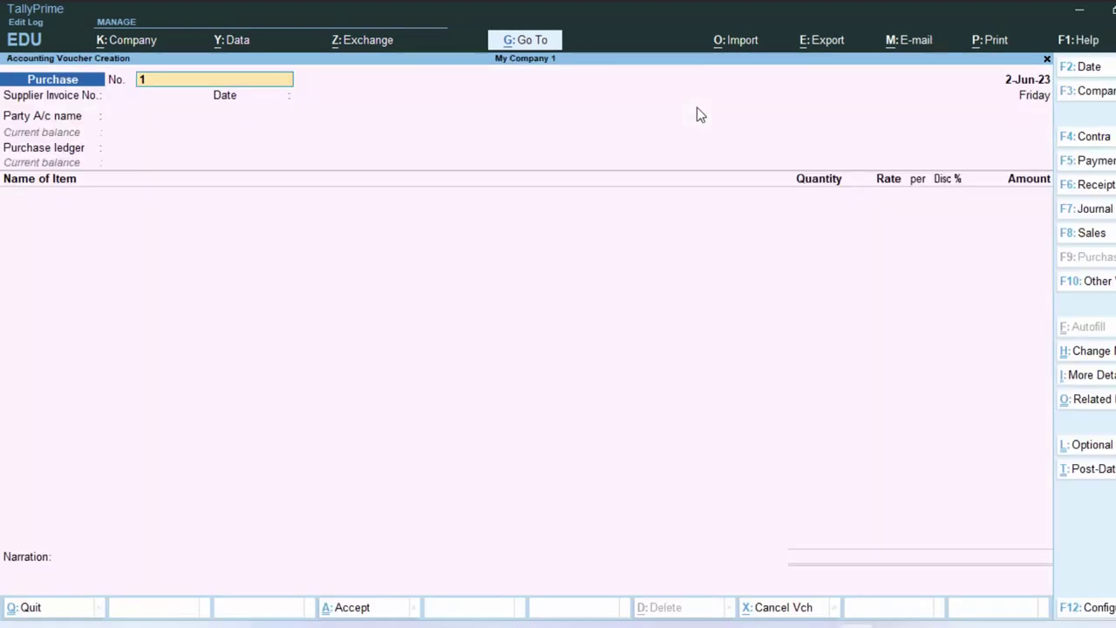
pyautogui.press('Return')
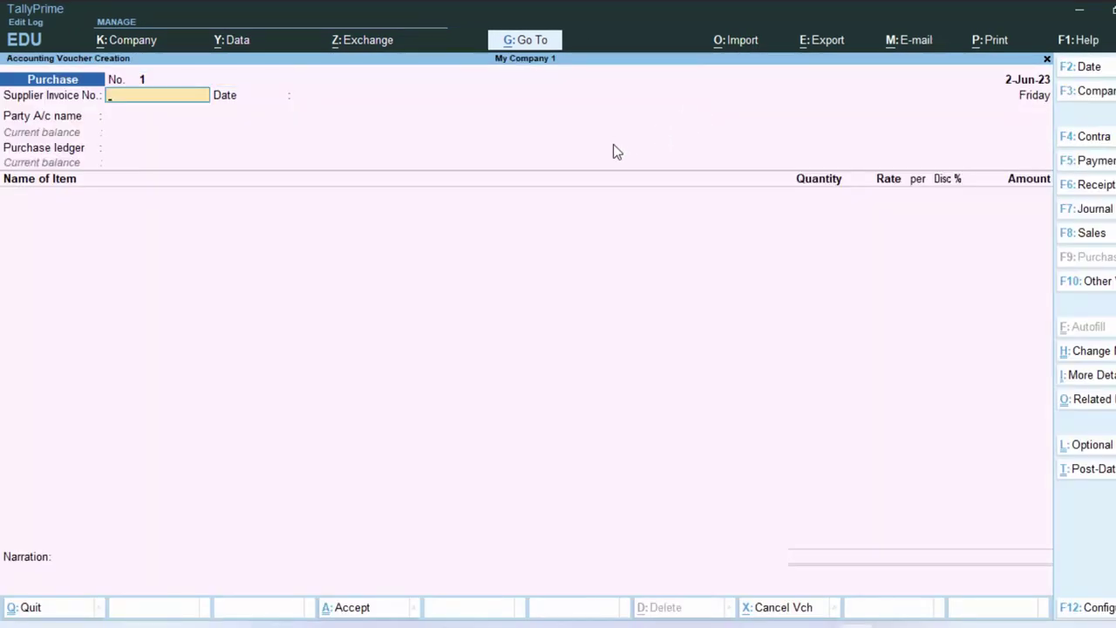
pyautogui.press('F5')
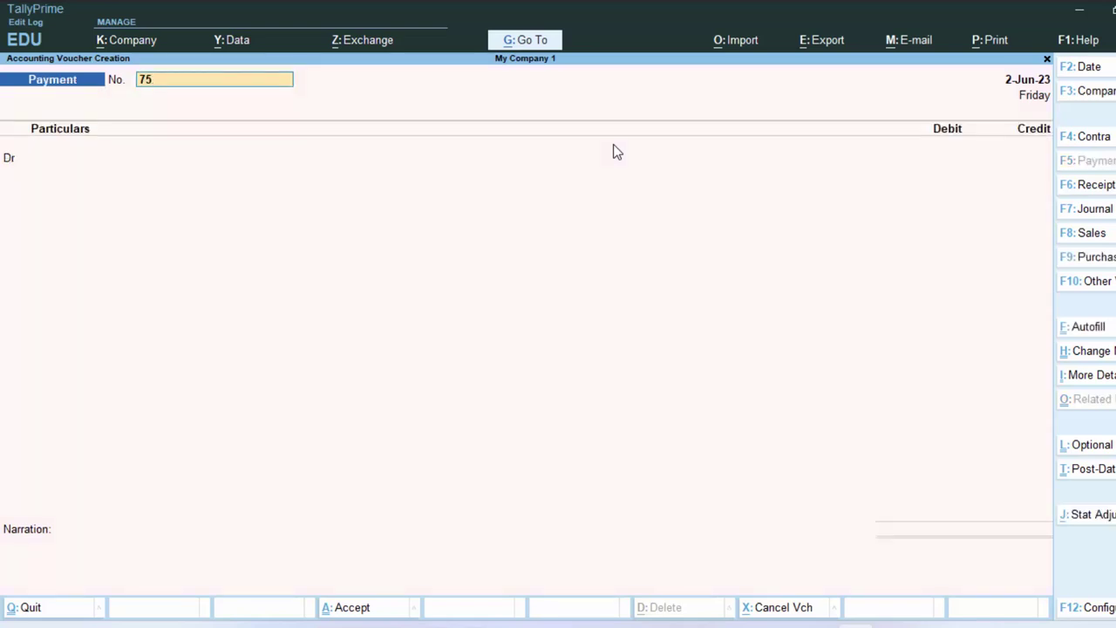
pyautogui.press('Escape')
pyautogui.press('y')
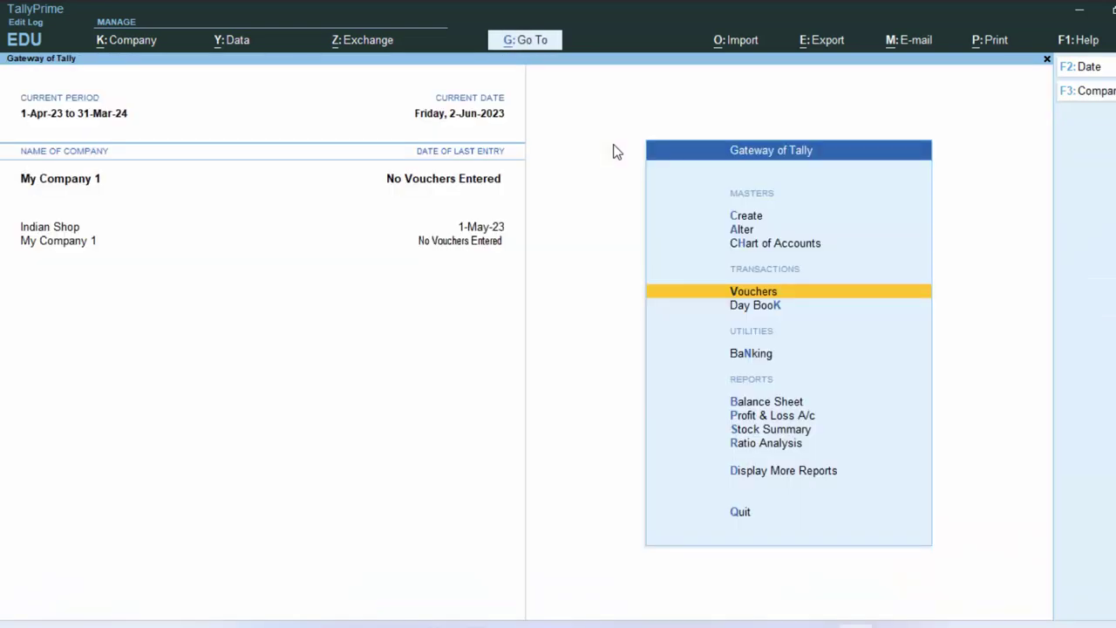
pyautogui.press('Return')
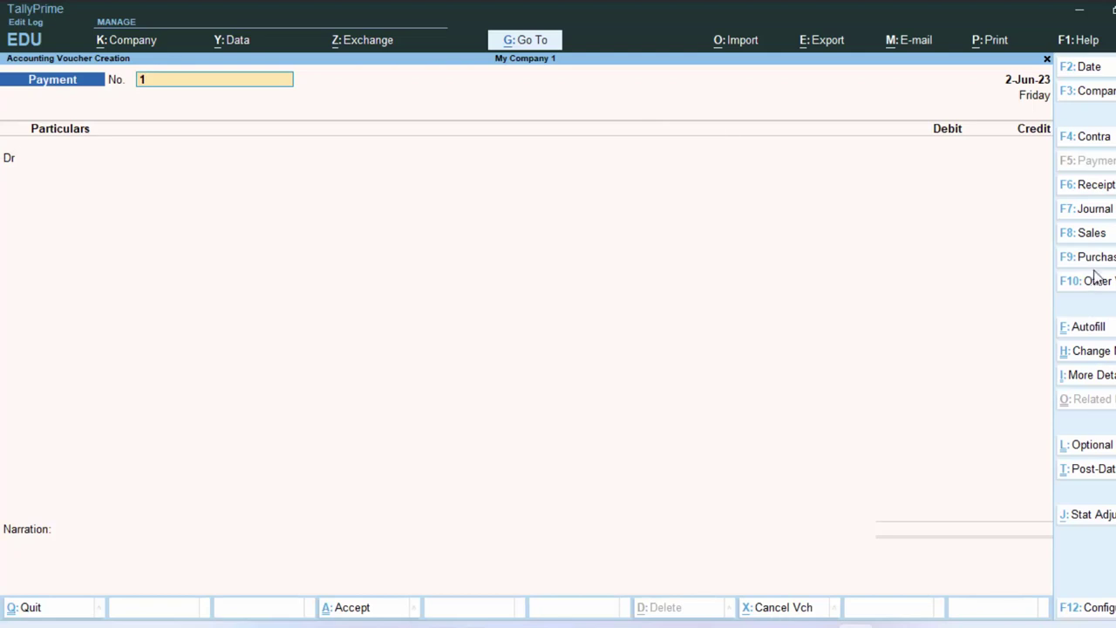
pyautogui.click(1101, 261)
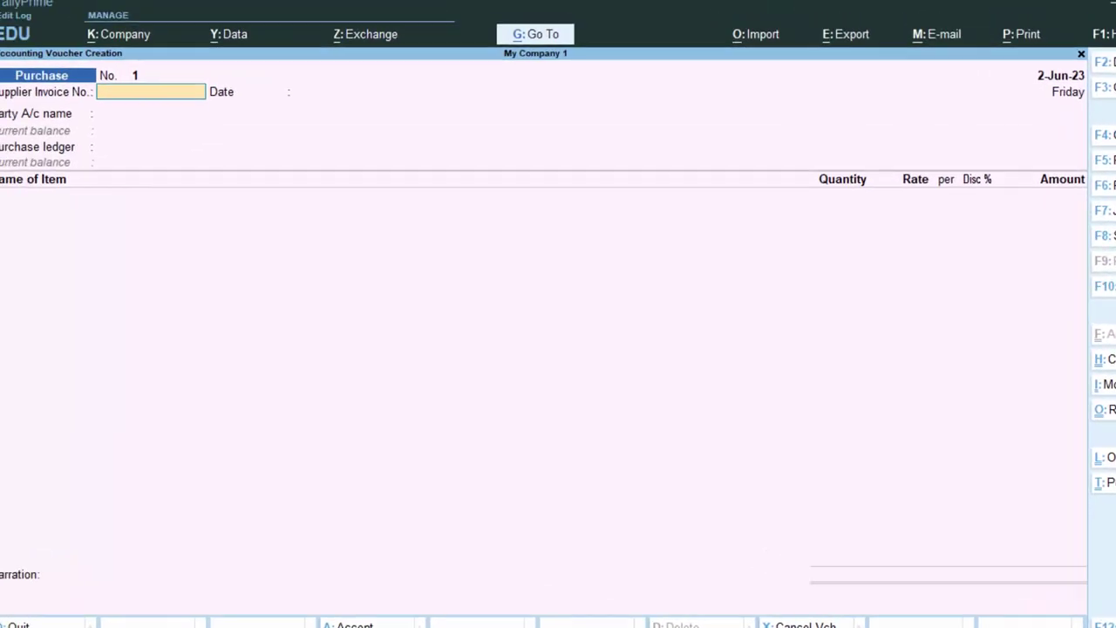
# Enter Supplier Invoice No. 57 and begin changing the voucher date to 1-4-23.
pyautogui.write('57')
pyautogui.press('Return')
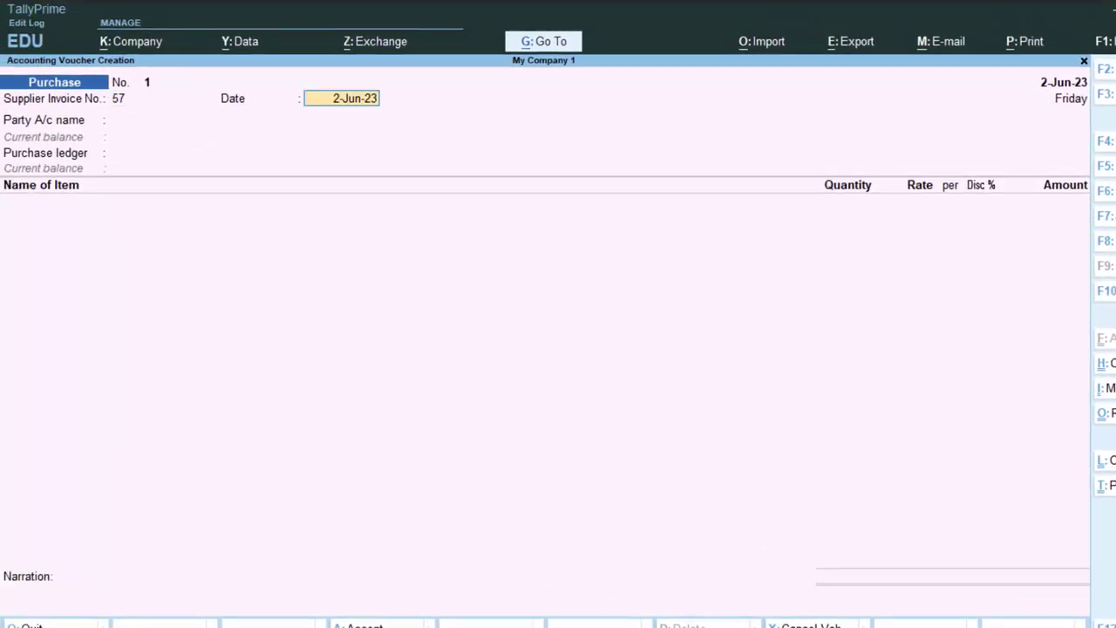
pyautogui.press('Return')
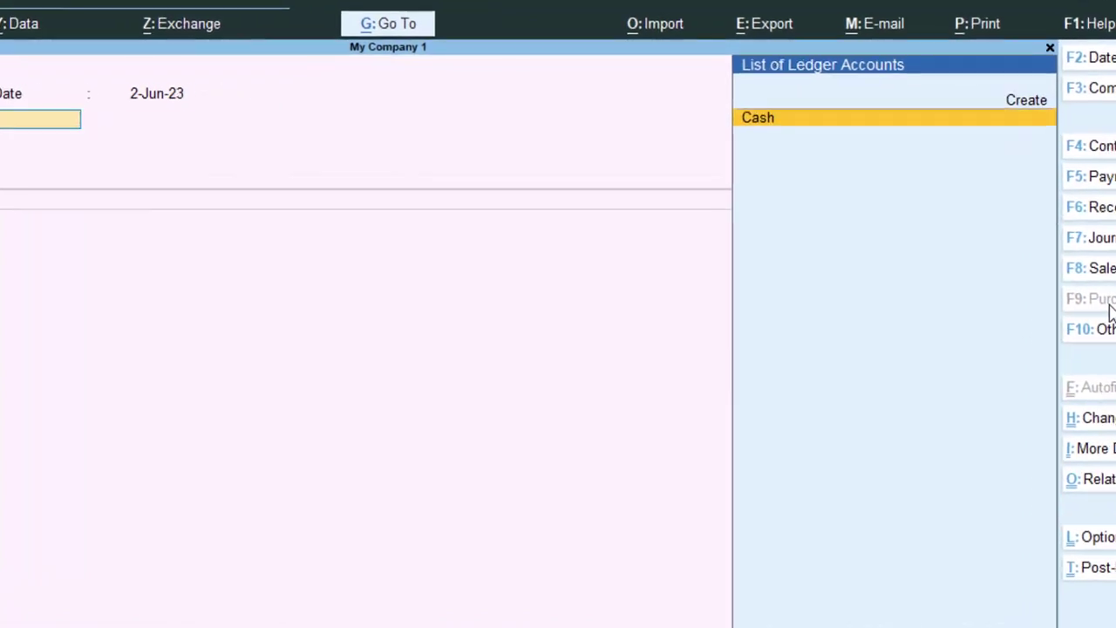
pyautogui.press('BackSpace')
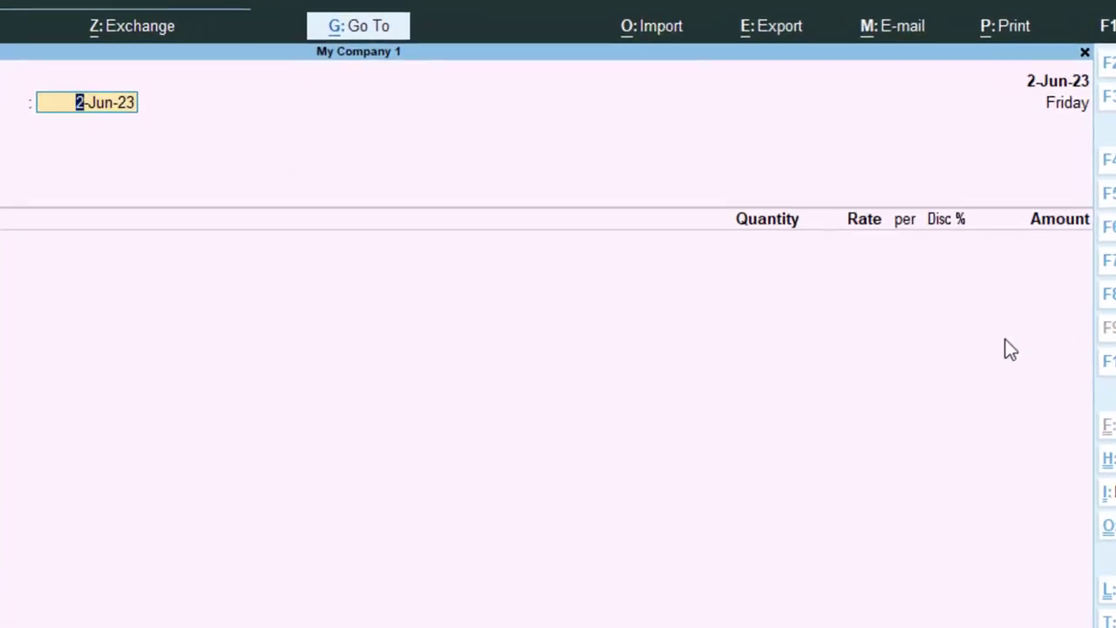
pyautogui.press('F2')
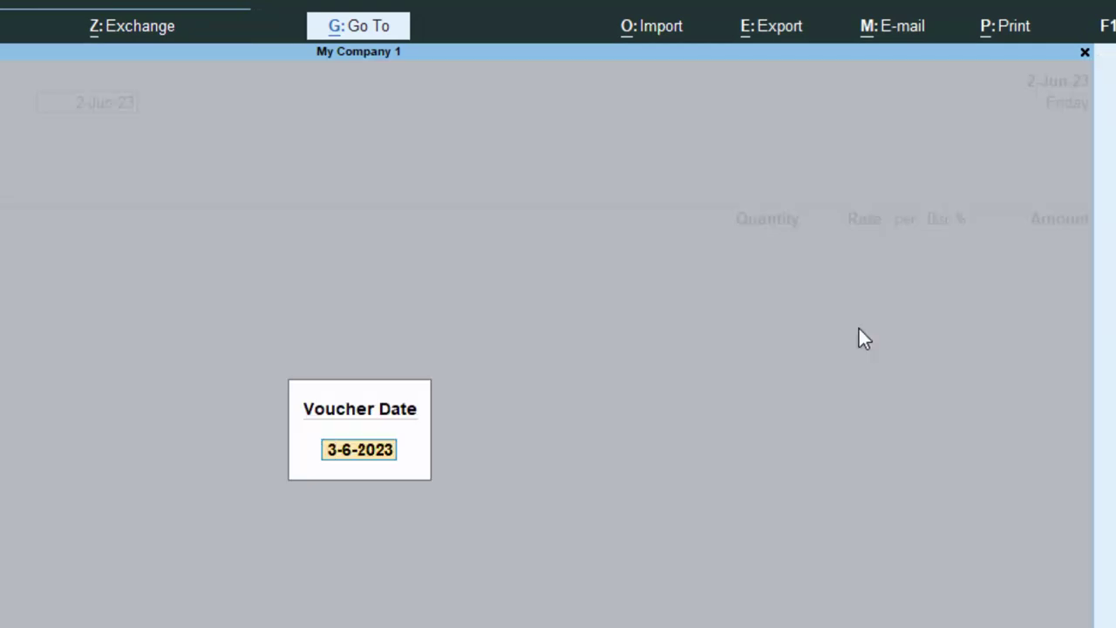
pyautogui.write('1-4-2')
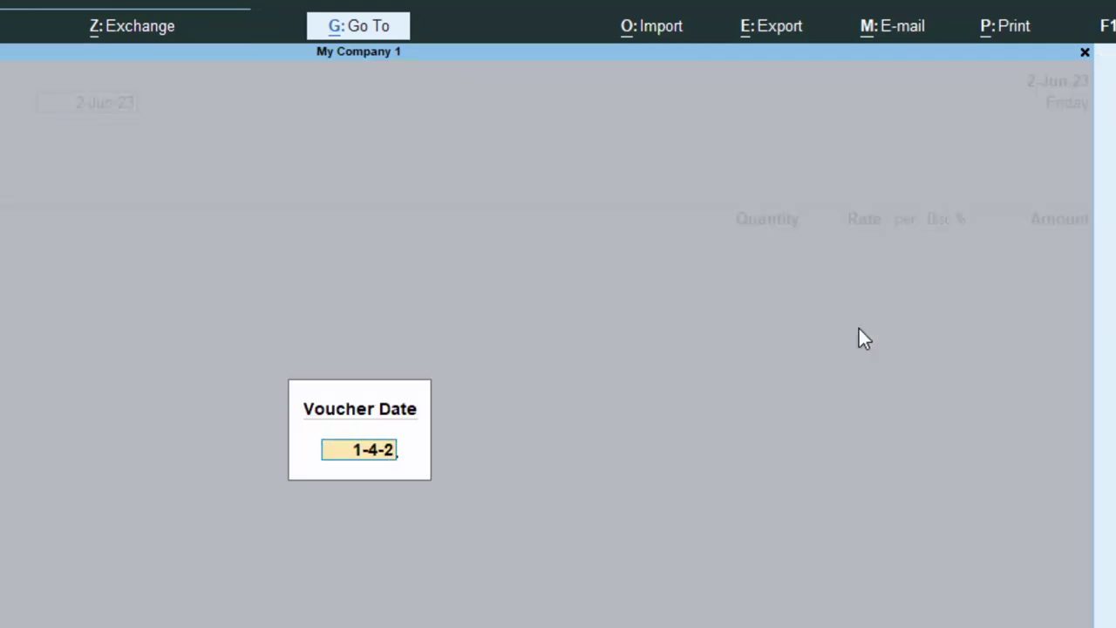
pyautogui.write('3')
# Apply 1-Apr-23 as the Purchase voucher date.
pyautogui.press('Return')
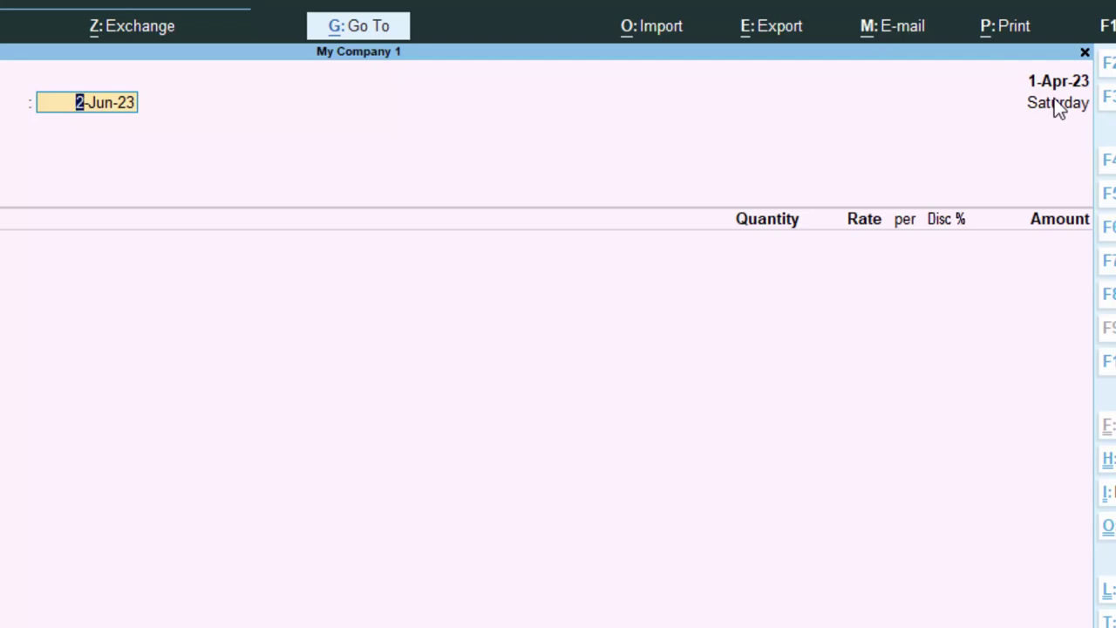
pyautogui.write('1-4')
pyautogui.write('-23')
pyautogui.press('Return')
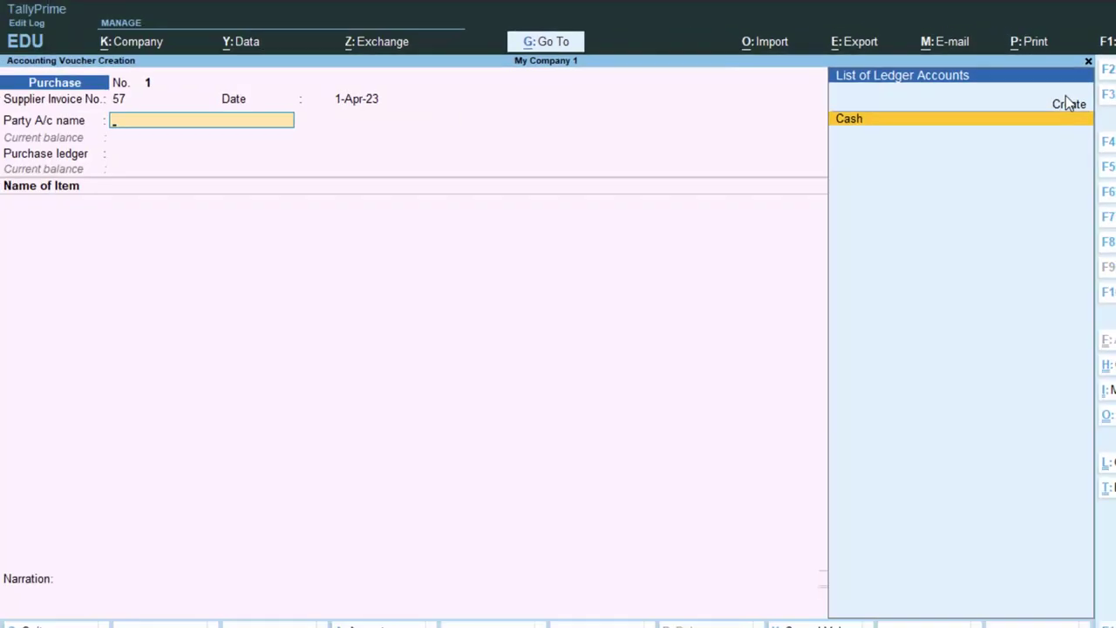
# Choose Cash as the party account, skip receipt details, and reopen the voucher date prompt.
pyautogui.press('Return')
pyautogui.press('Return')
pyautogui.press('Return')
pyautogui.press('Return')
pyautogui.press('Return')
pyautogui.press('Return')
pyautogui.press('Return')
pyautogui.press('Return')
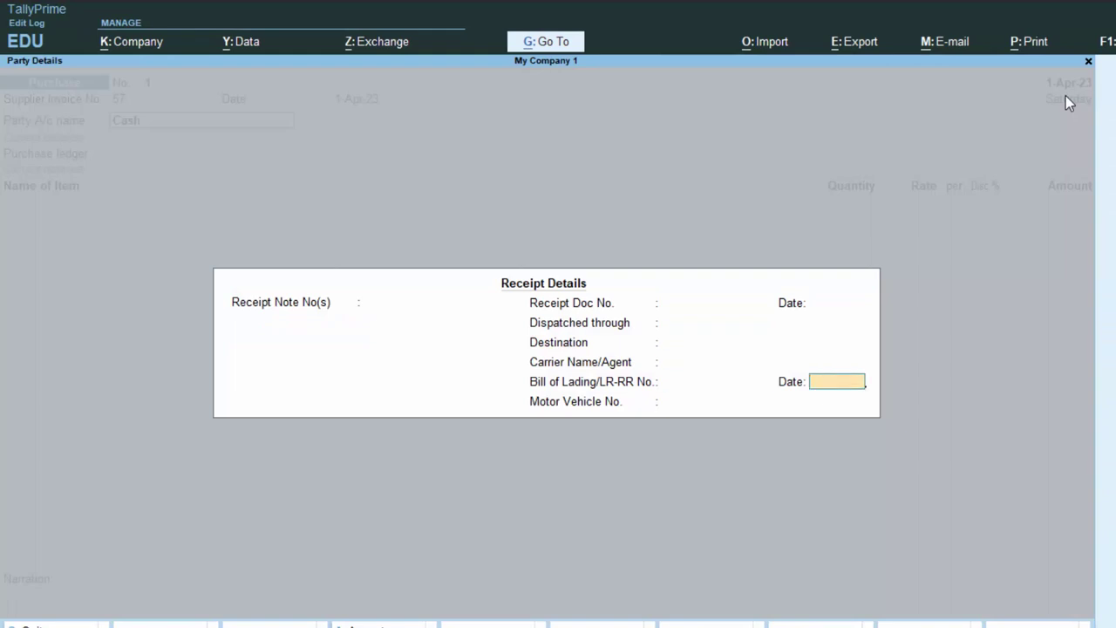
pyautogui.press('Escape')
pyautogui.press('Return')
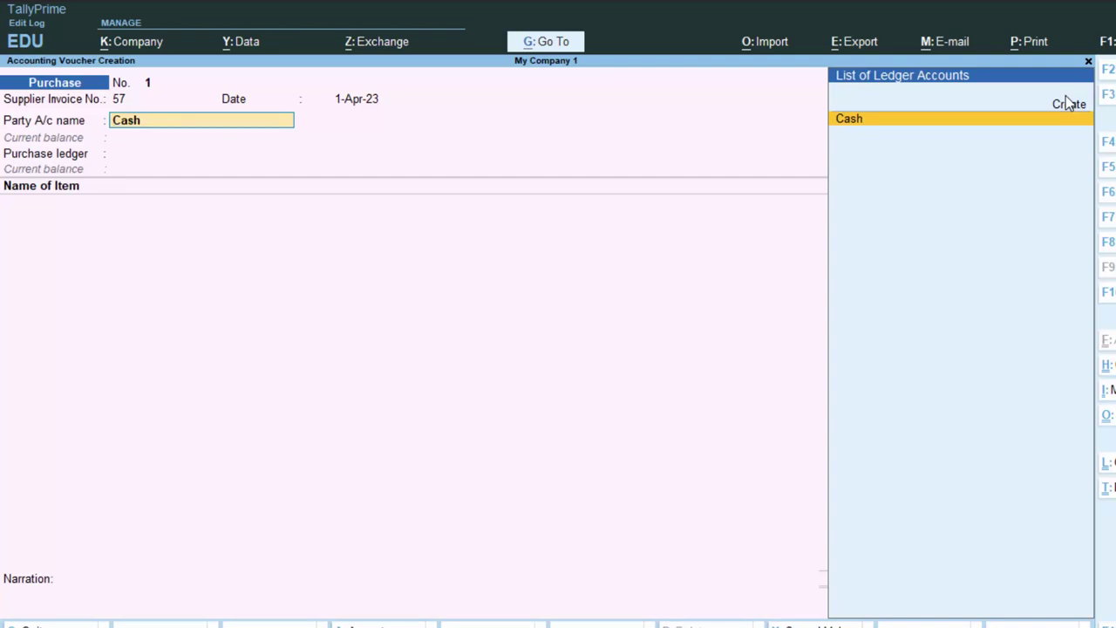
pyautogui.press('BackSpace')
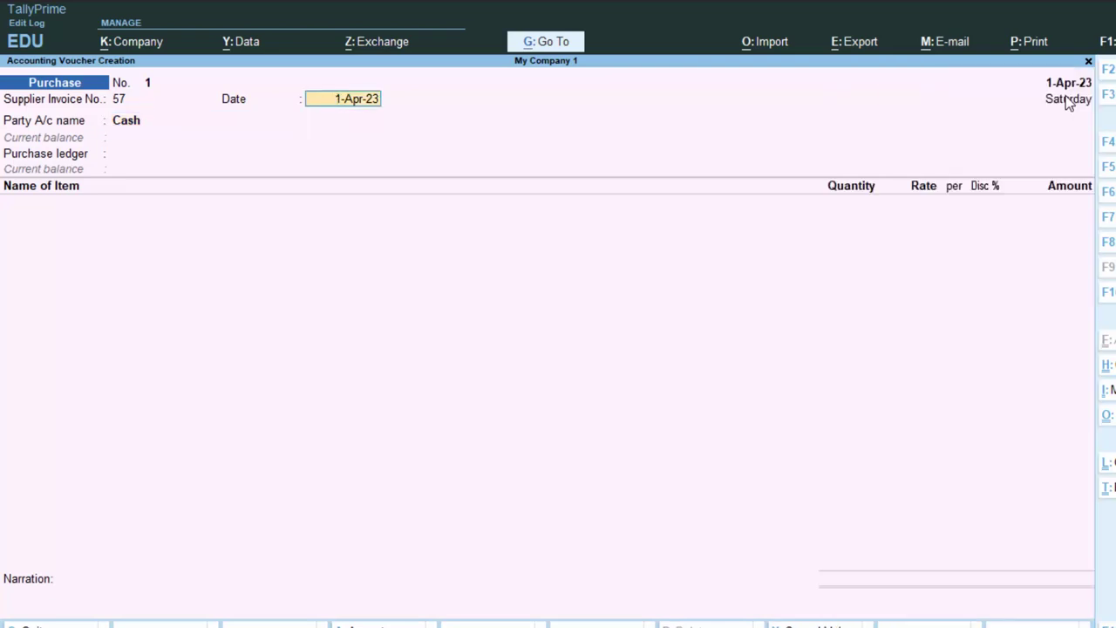
pyautogui.press('F2')
# Set the voucher date to 2-Aug-23, then step back to the Supplier Invoice No. field.
pyautogui.write('2')
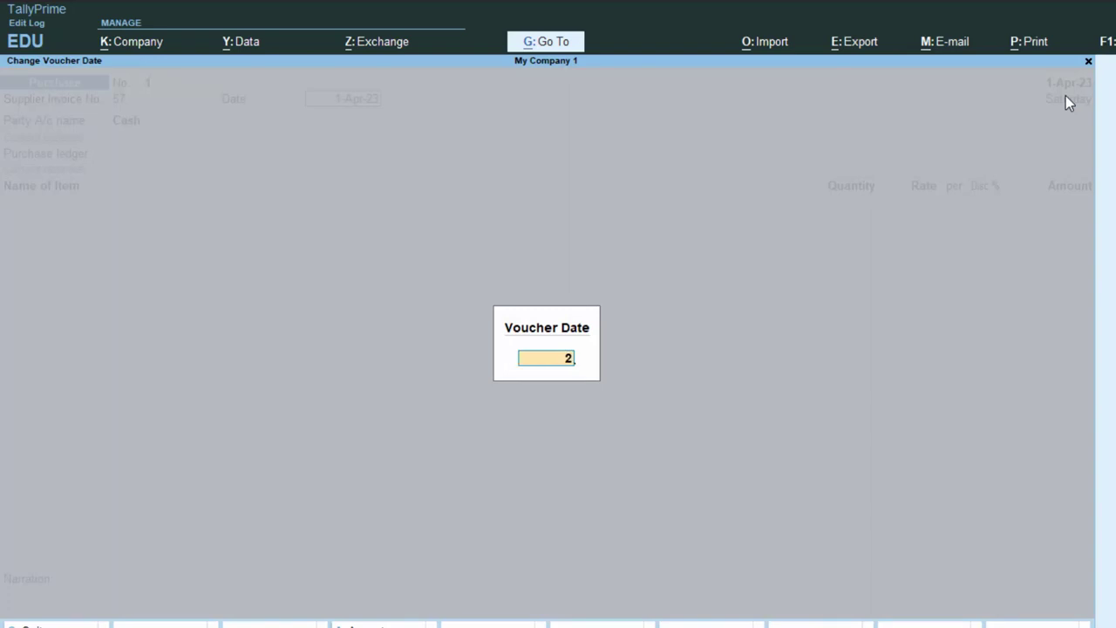
pyautogui.write('-8-2')
pyautogui.write('3')
pyautogui.press('Return')
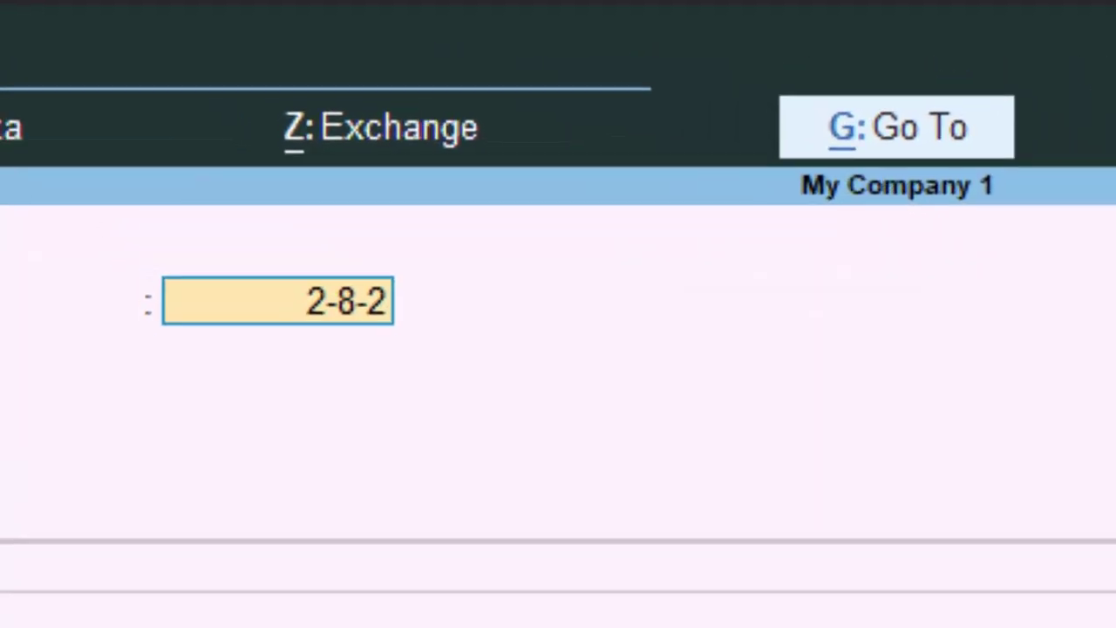
pyautogui.press('BackSpace')
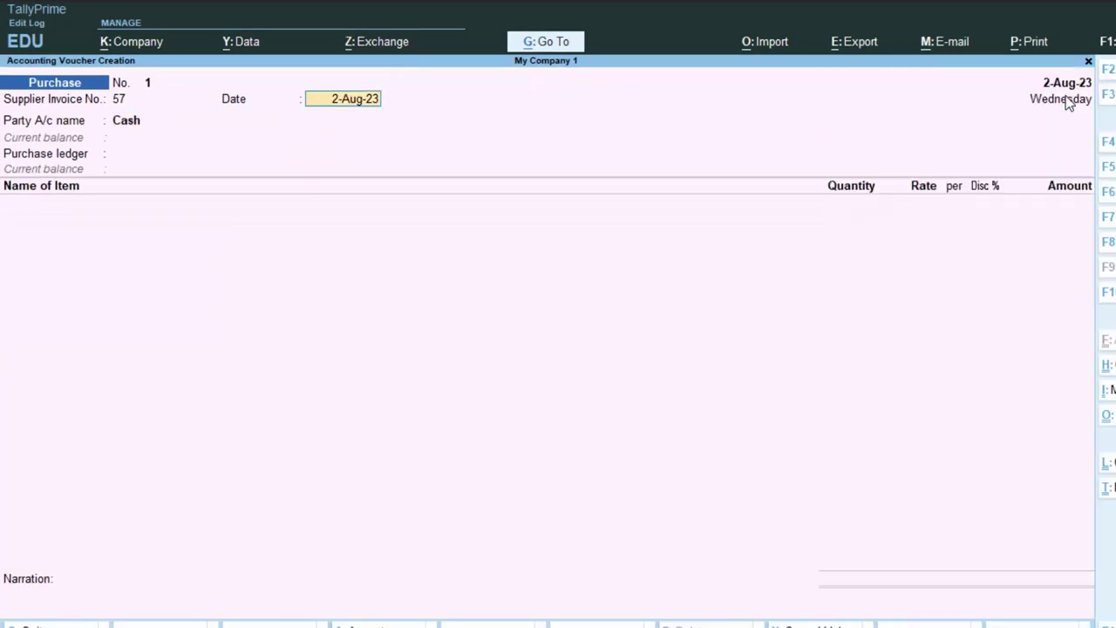
pyautogui.press('BackSpace')
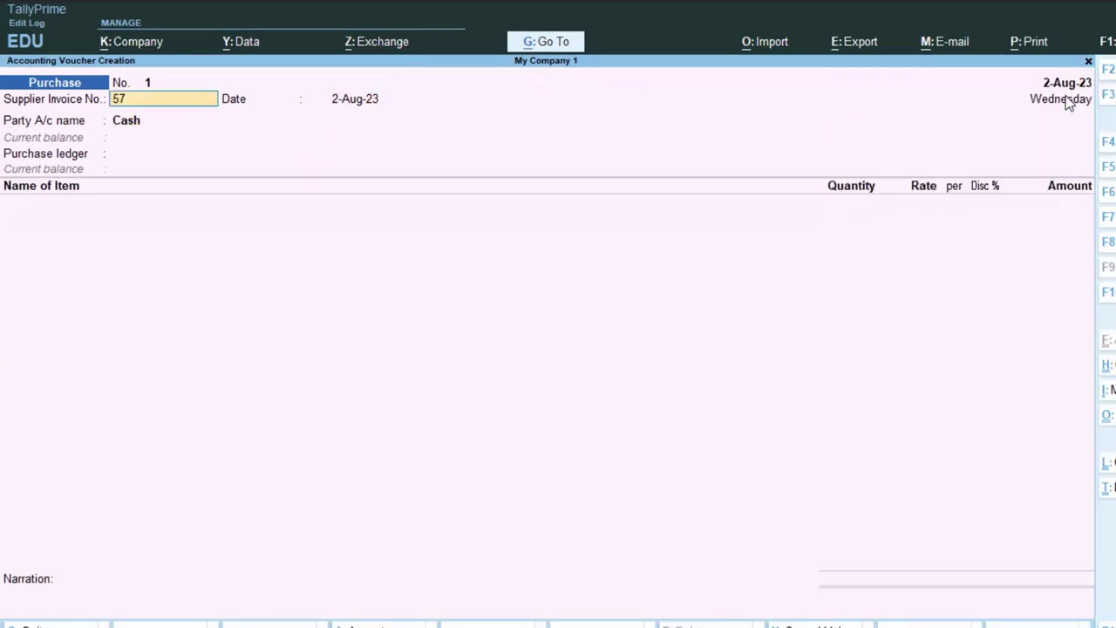
# Change the voucher date back to 1-Apr-23 and confirm it in the Date field.
pyautogui.press('F2')
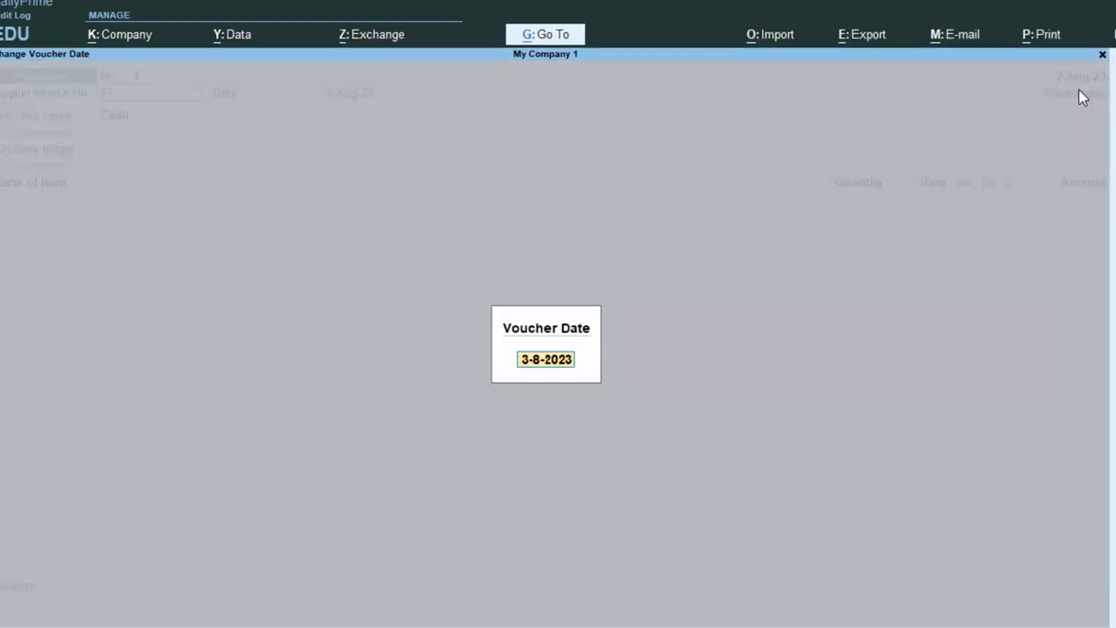
pyautogui.write('1')
pyautogui.write('-4-2')
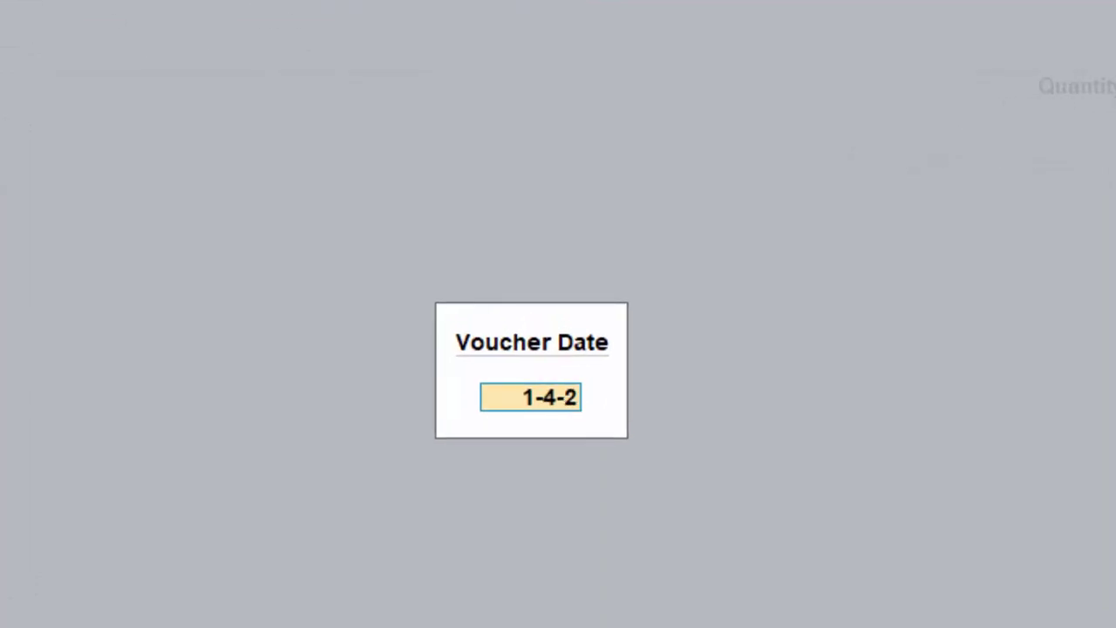
pyautogui.write('3')
pyautogui.press('Return')
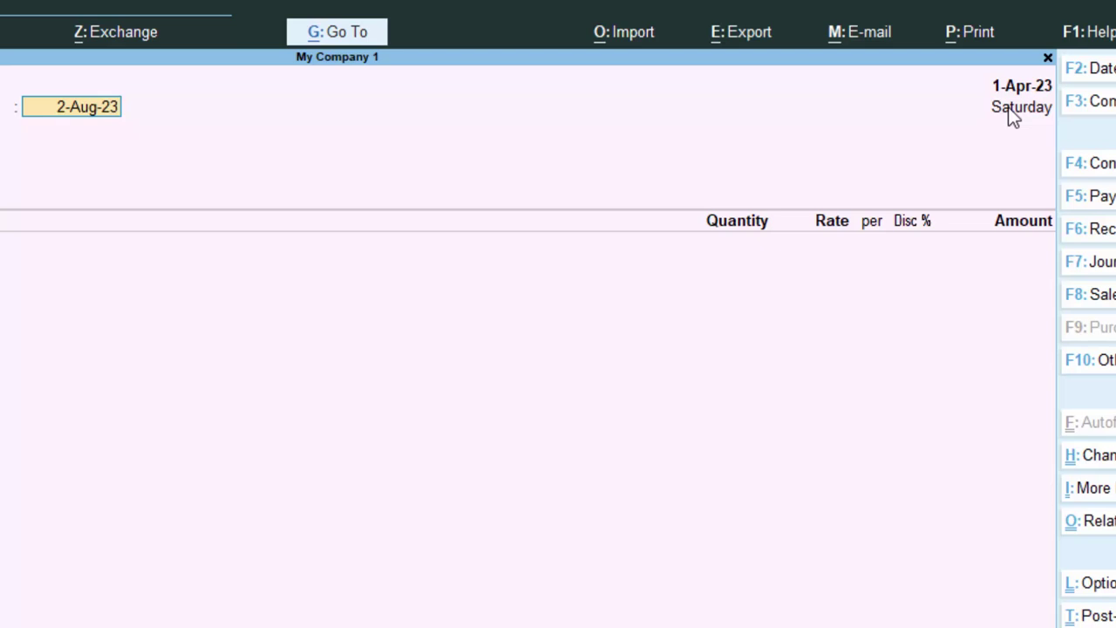
pyautogui.write('1-4-')
pyautogui.write('23')
pyautogui.press('Return')
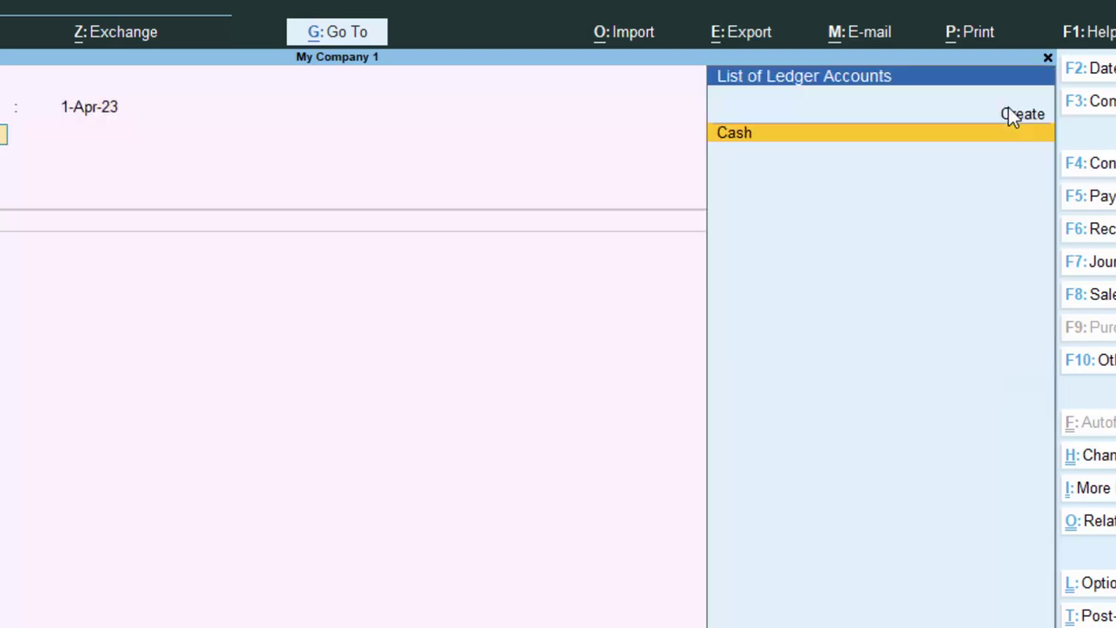